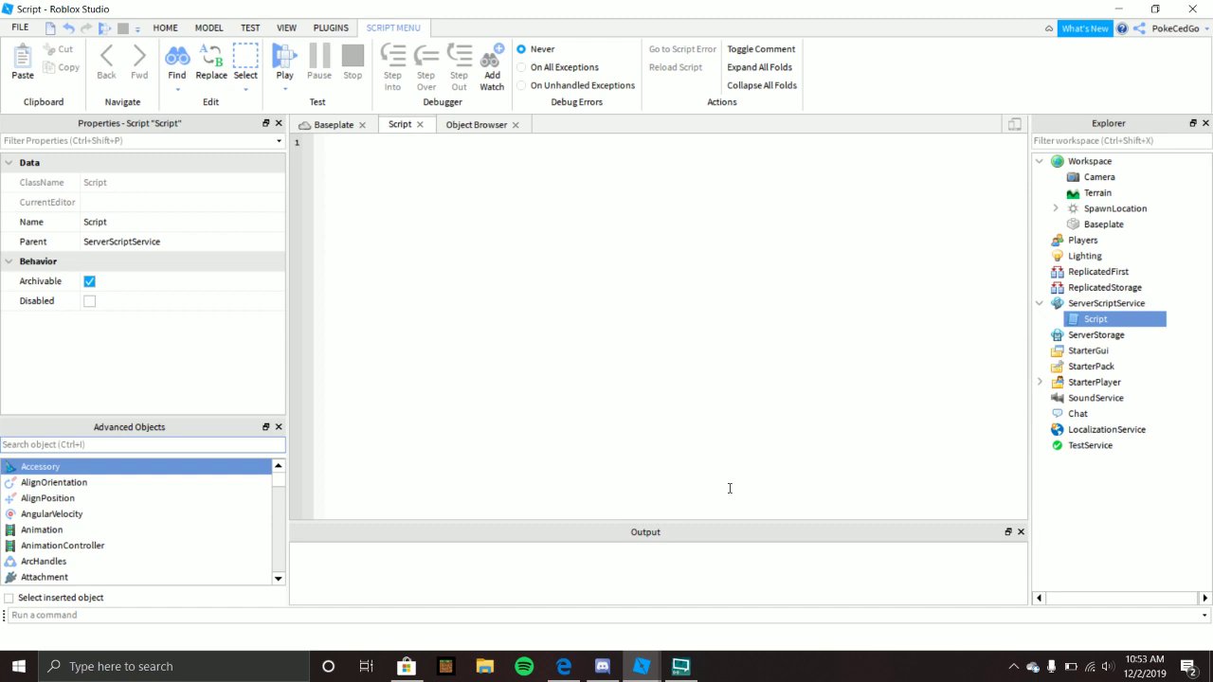
- Write an onChat(player) function whose Chatted handler prints msg inside an if msg == 'Helo' check
{"action": "left_click", "coordinate": [675, 342]}
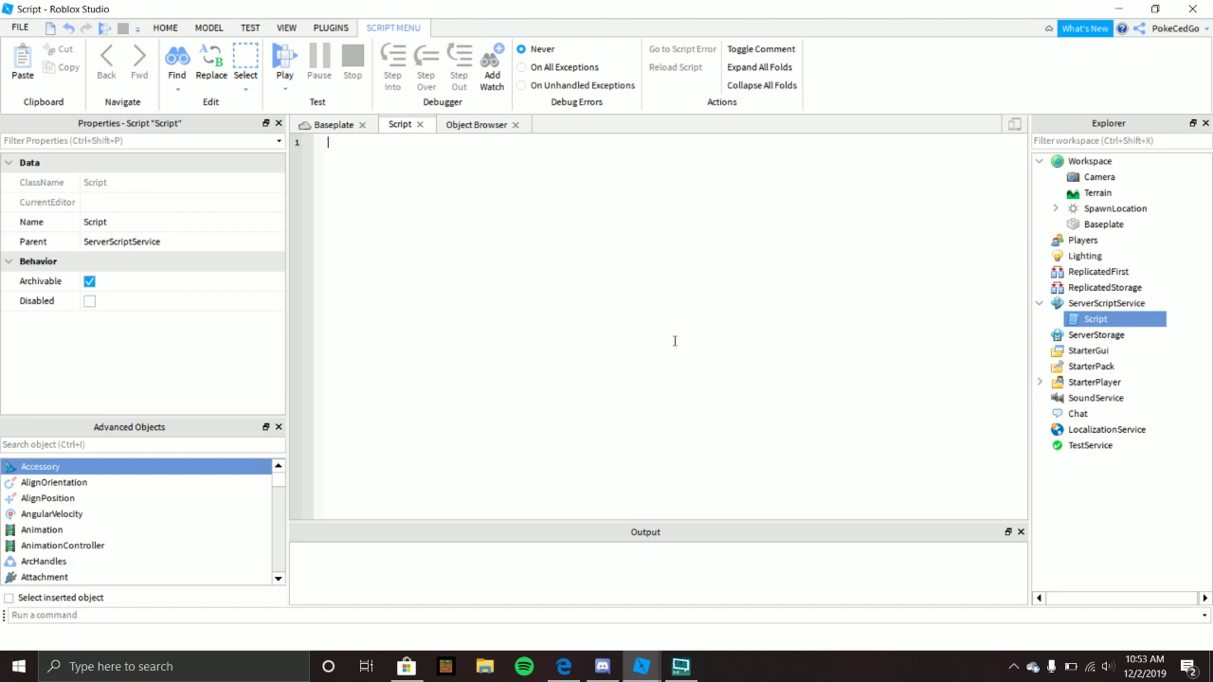
{"action": "type", "text": "function"}
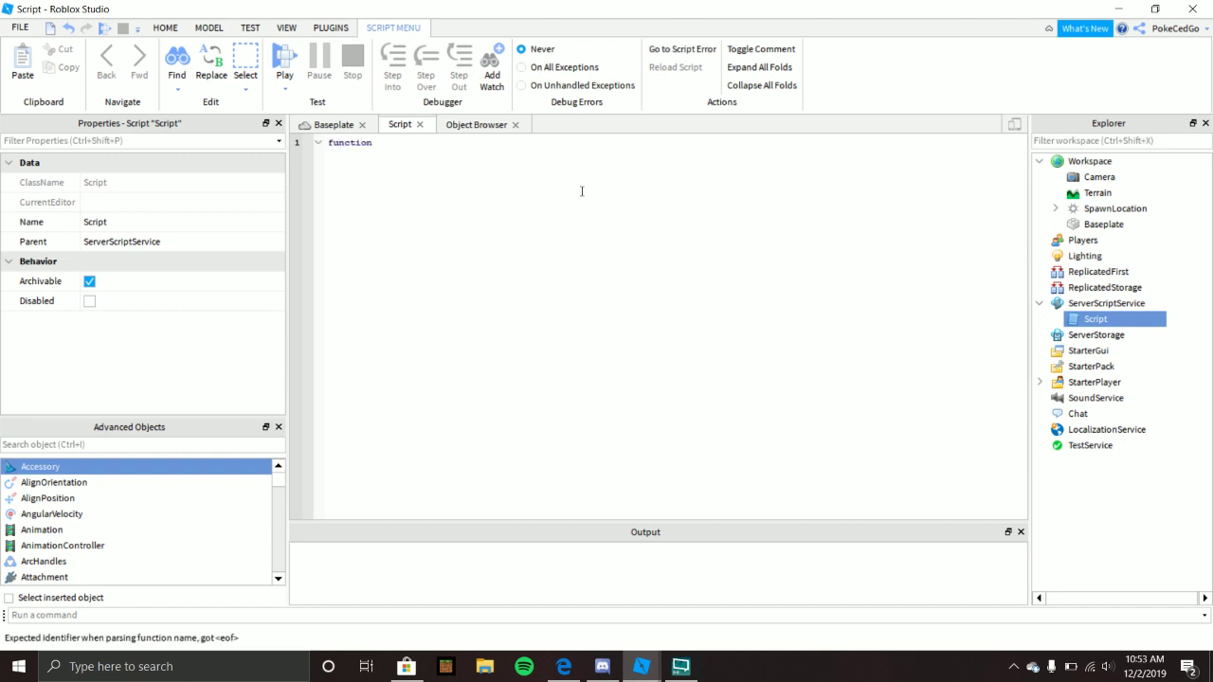
{"action": "type", "text": " onChat"}
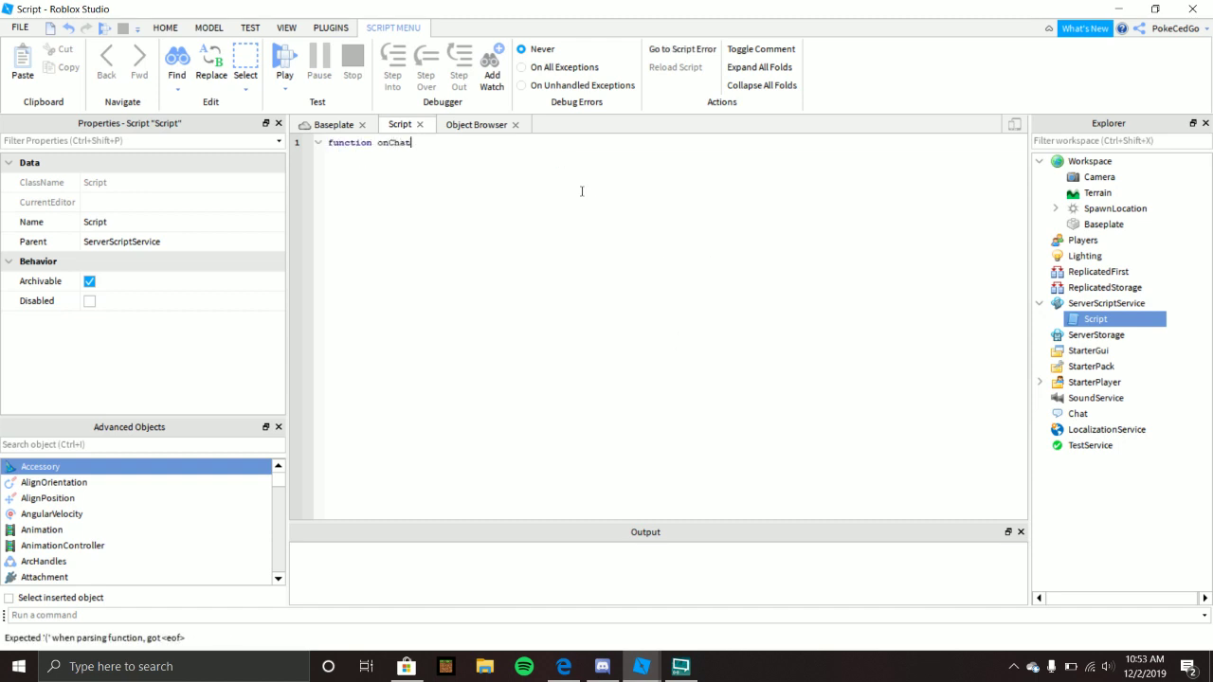
{"action": "type", "text": "(player)"}
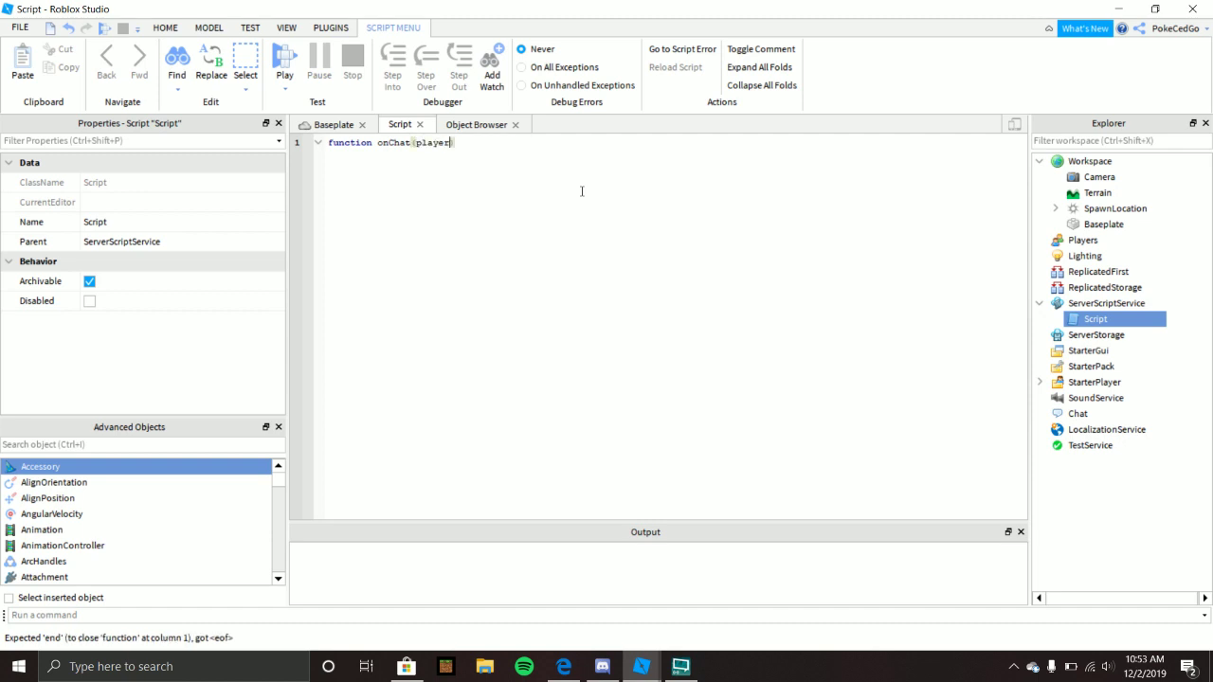
{"action": "key", "text": "Return"}
{"action": "type", "text": "player.Cha"}
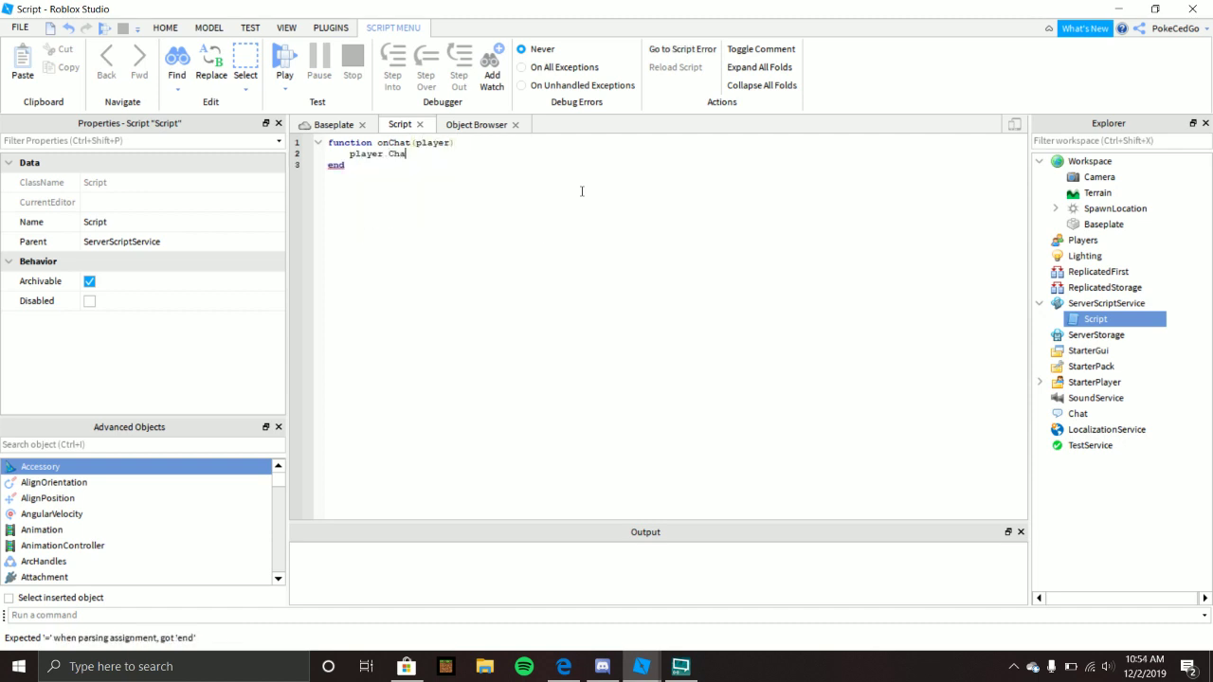
{"action": "type", "text": "tted:Connec"}
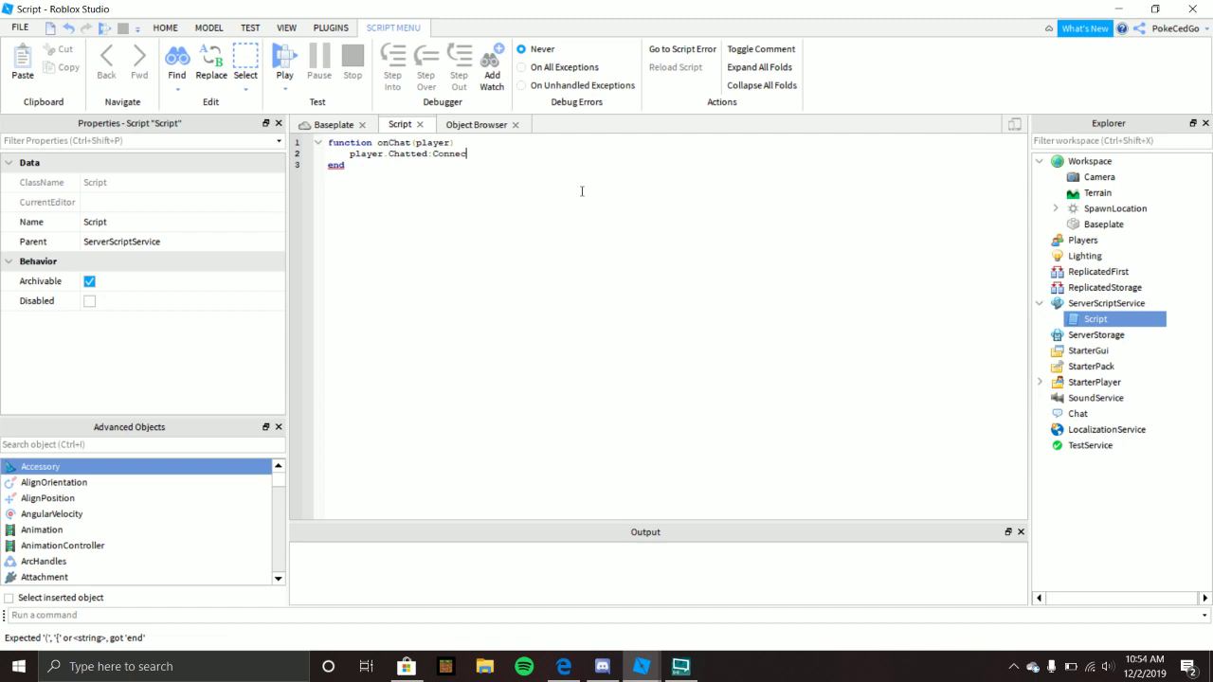
{"action": "type", "text": "t(function"}
{"action": "type", "text": "(m"}
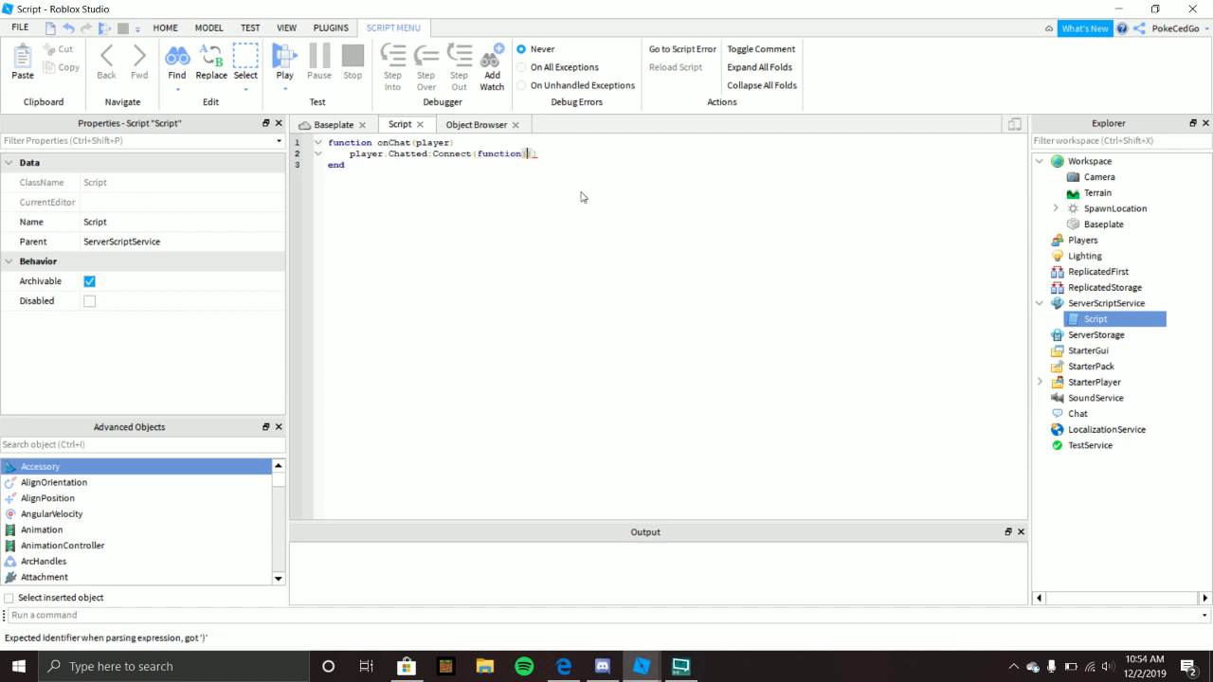
{"action": "type", "text": "sg)"}
{"action": "key", "text": "Return"}
{"action": "type", "text": "if m"}
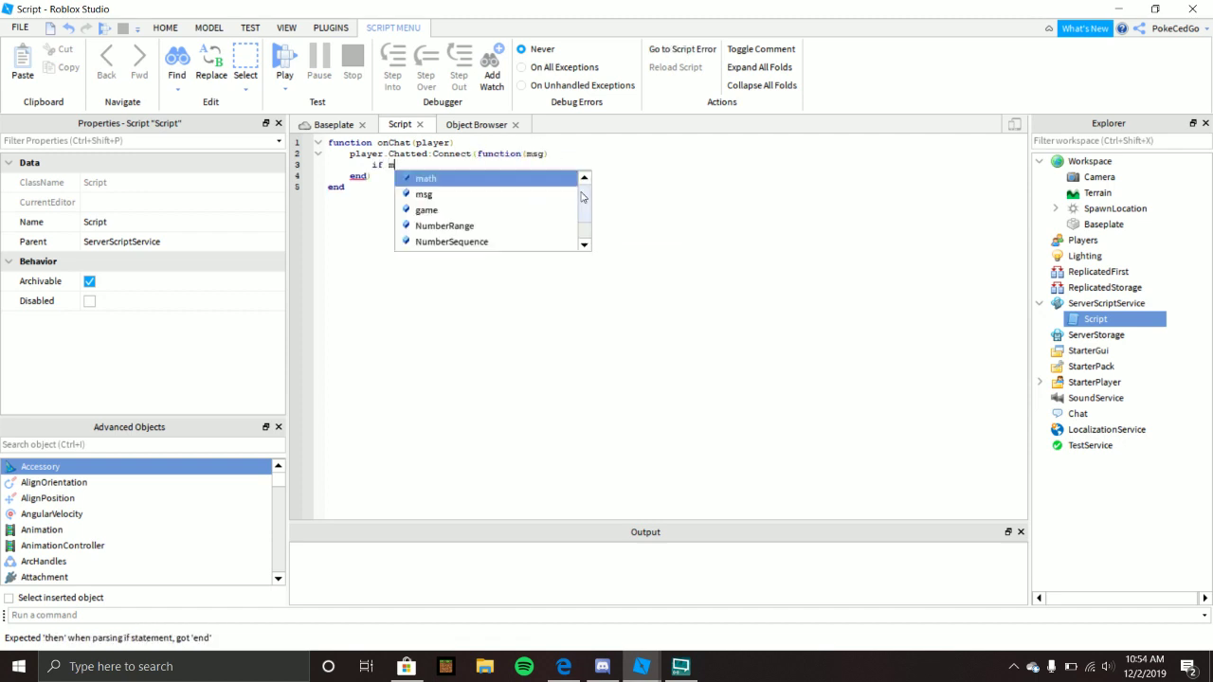
{"action": "type", "text": "sg == 'Helo'"}
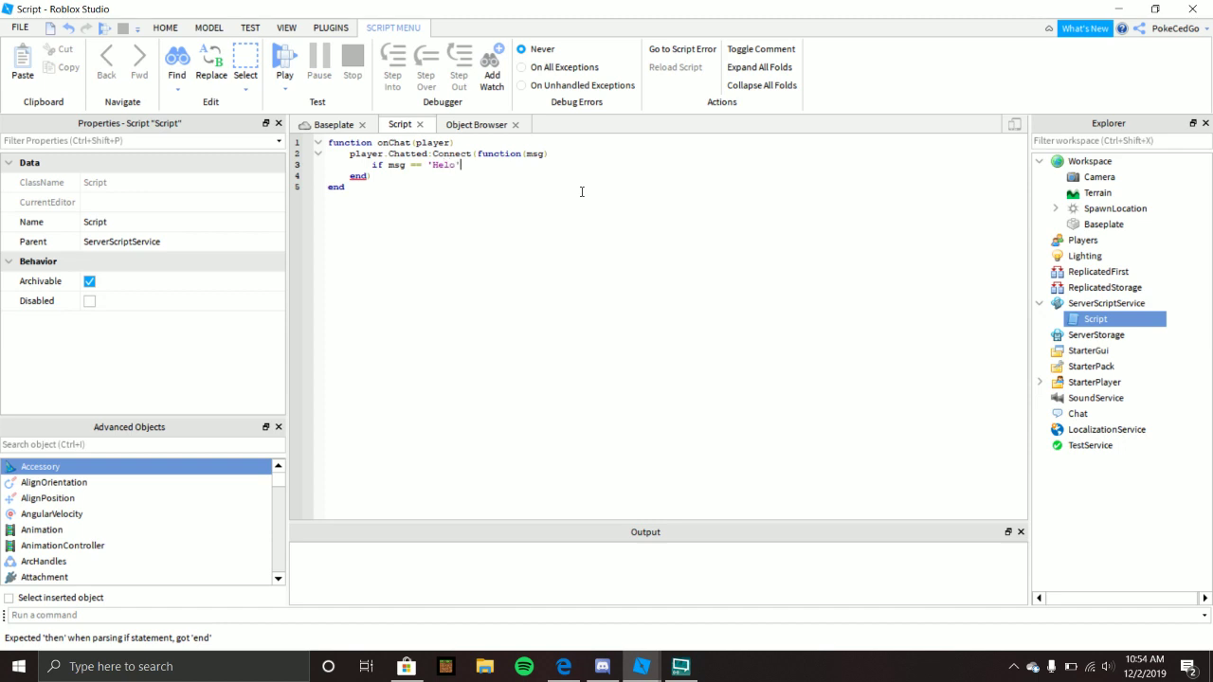
{"action": "type", "text": " then"}
{"action": "key", "text": "Return"}
{"action": "type", "text": "e"}
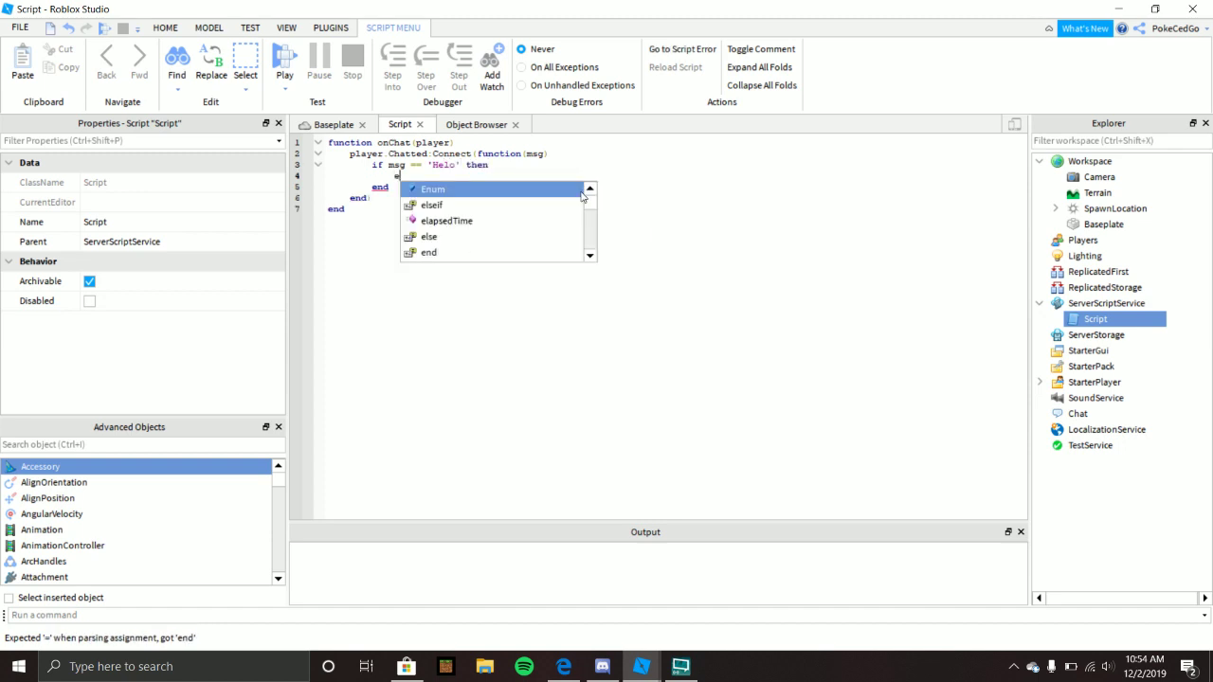
{"action": "type", "text": "nd"}
{"action": "left_click", "coordinate": [545, 166]}
{"action": "key", "text": "Return"}
{"action": "type", "text": "o"}
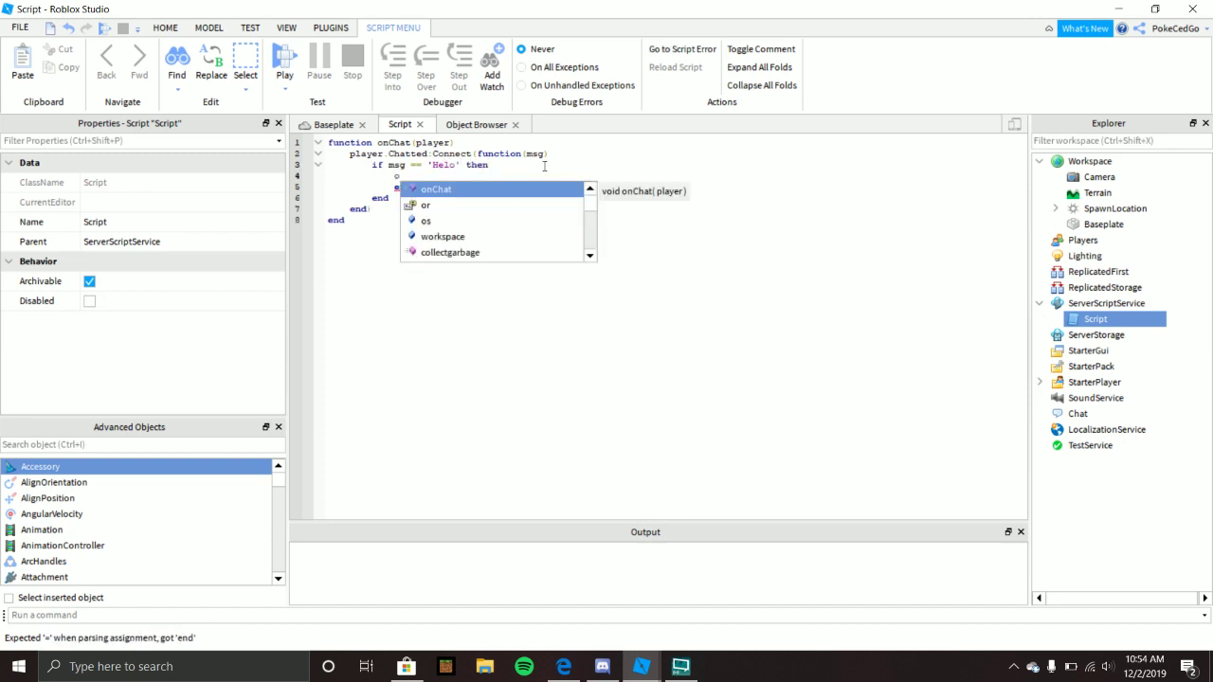
{"action": "type", "text": "print("}
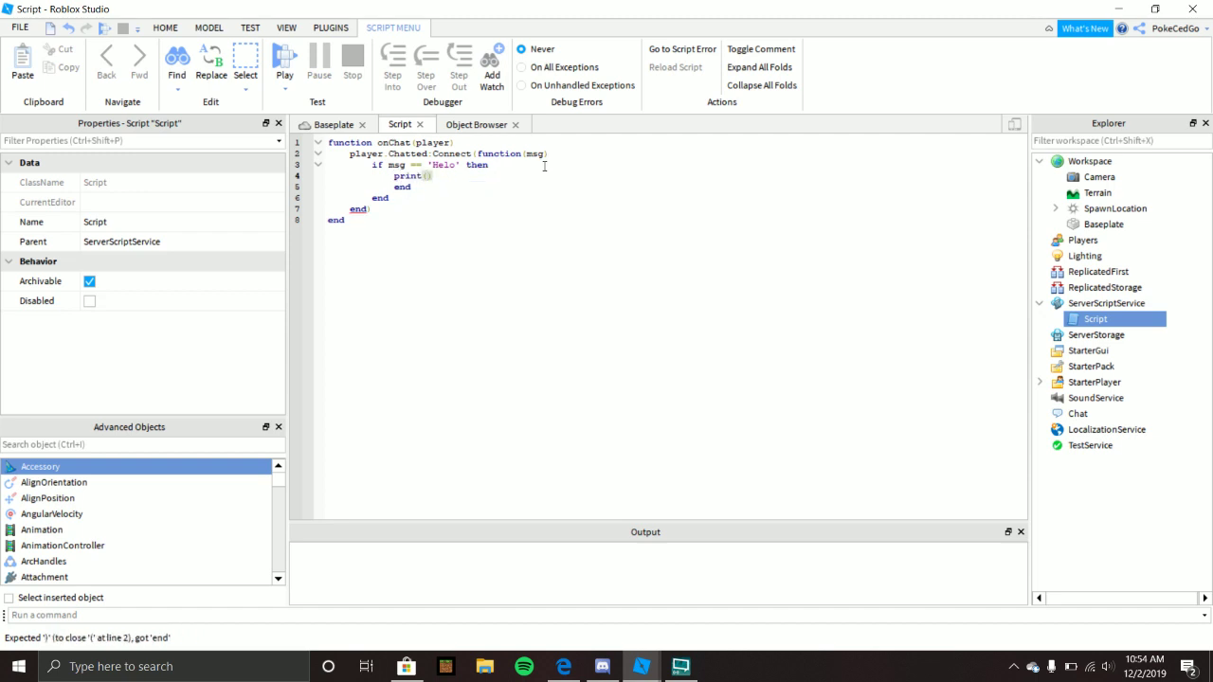
{"action": "type", "text": "msg"}
- Remove the extra inner end and connect onChat to game.Players.PlayerAdded
{"action": "triple_click", "coordinate": [434, 189]}
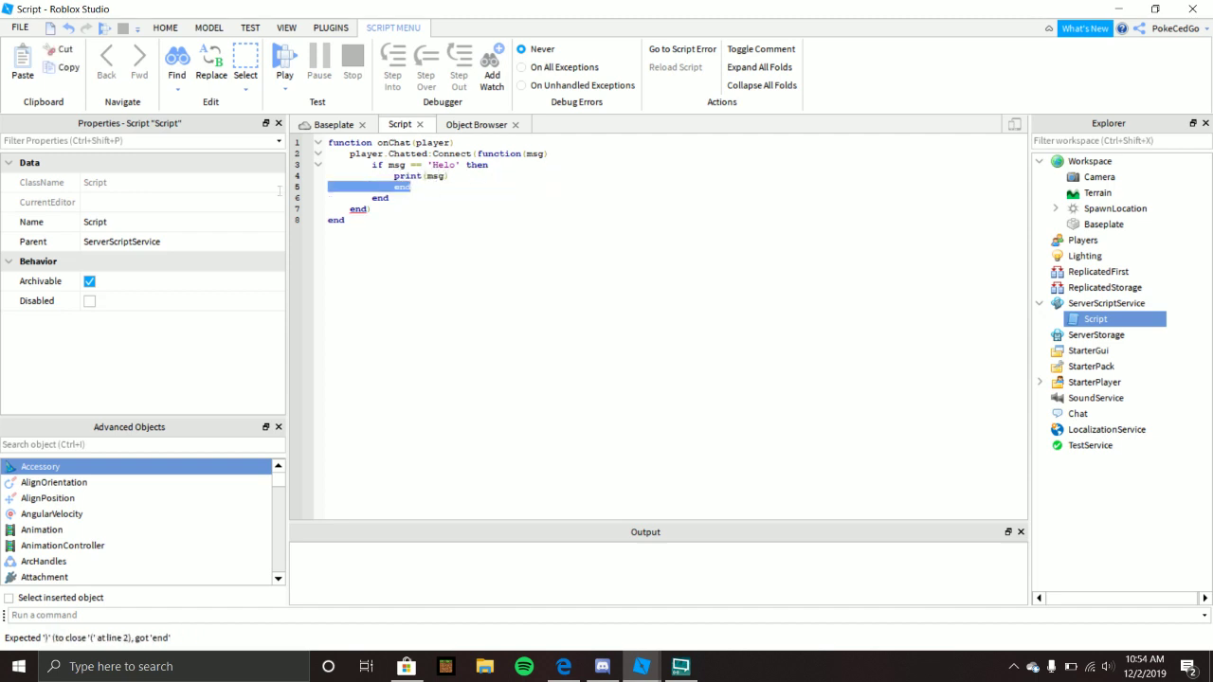
{"action": "key", "text": "BackSpace"}
{"action": "key", "text": "Return"}
{"action": "type", "text": "game"}
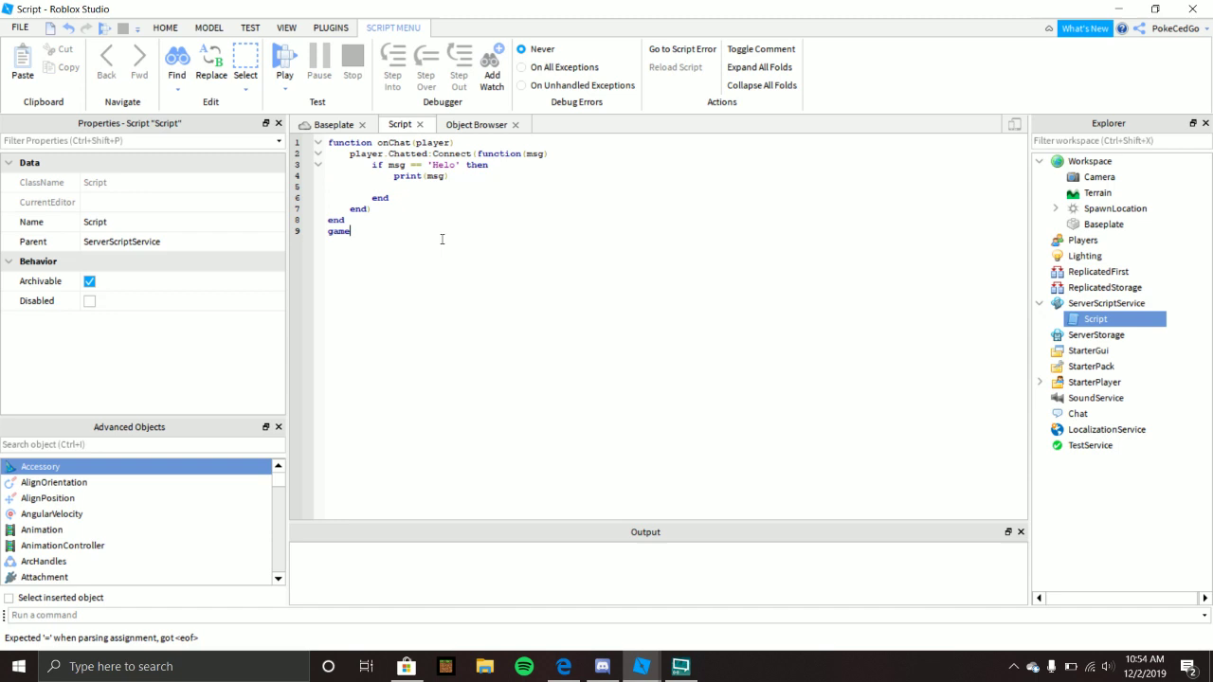
{"action": "type", "text": ".Players.P"}
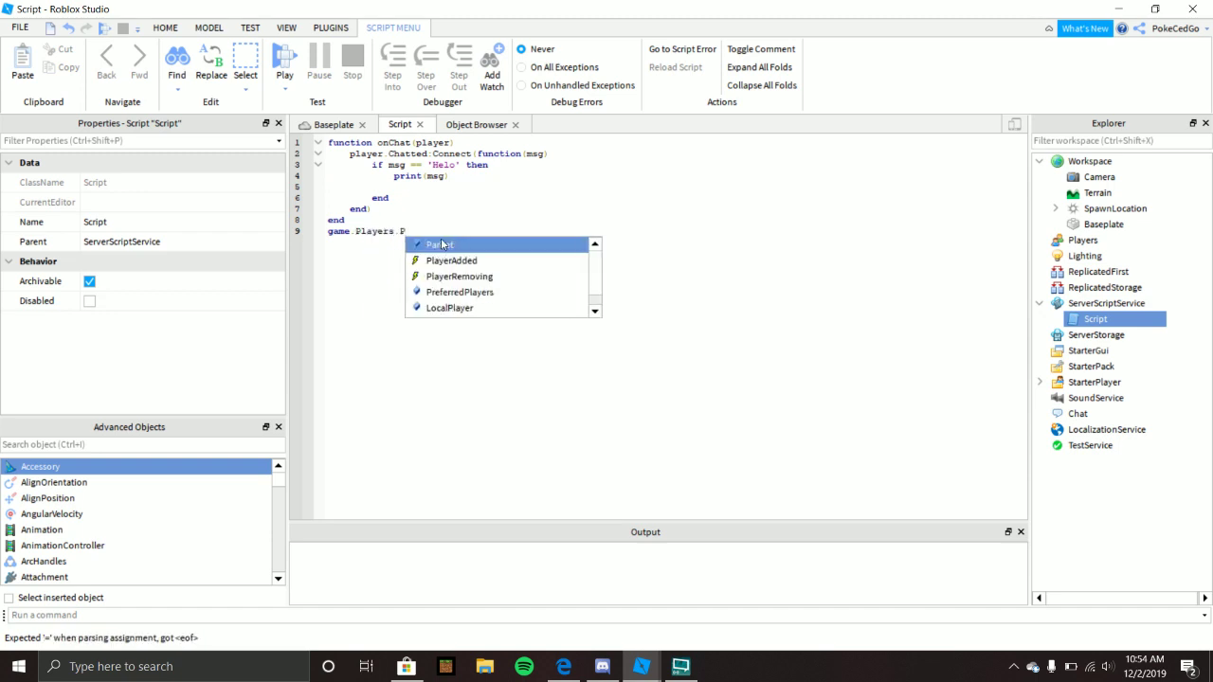
{"action": "type", "text": "layerA"}
{"action": "key", "text": "BackSpace"}
{"action": "key", "text": "BackSpace"}
{"action": "key", "text": "BackSpace"}
{"action": "type", "text": "PlayerAdded"}
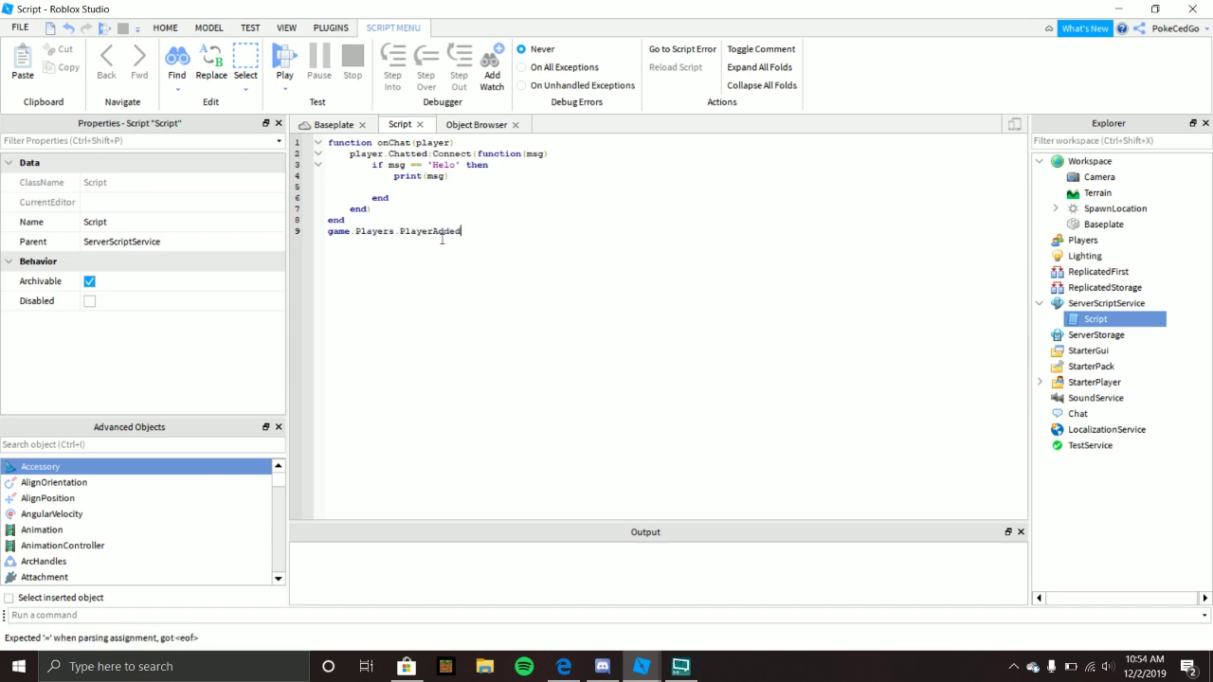
{"action": "type", "text": ":Connect(on"}
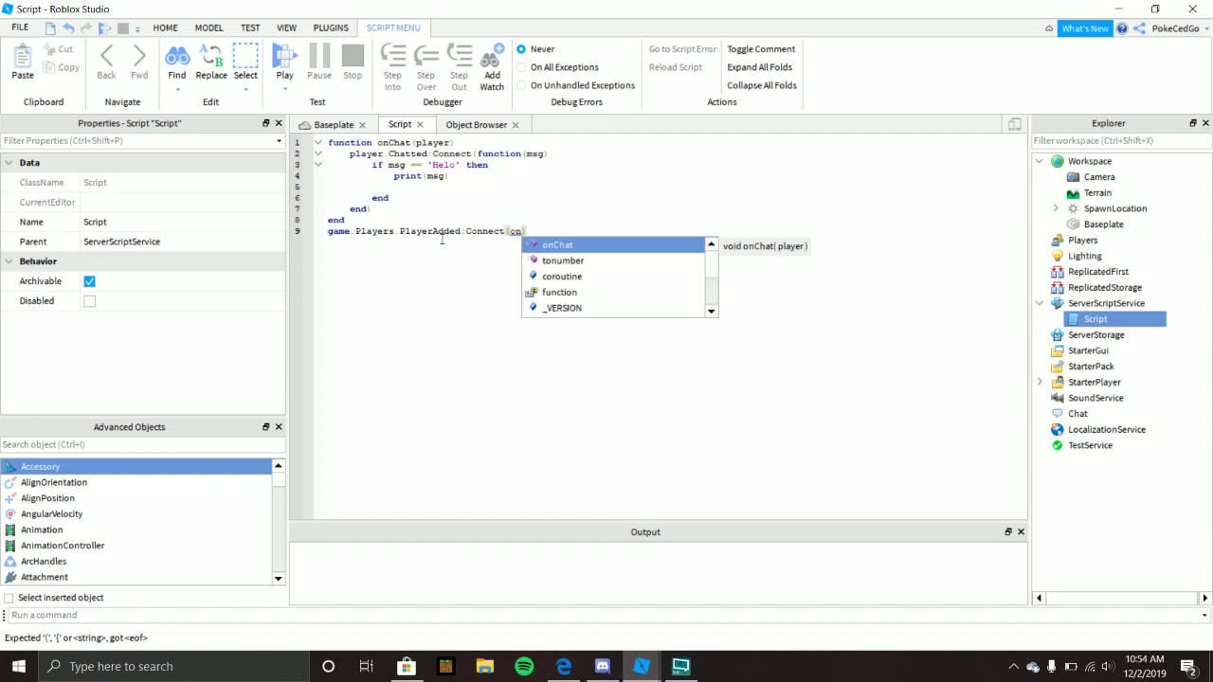
{"action": "type", "text": "Chat"}
- Fix the 'Helo' typo to 'Hello' in the condition and start a playtest
{"action": "left_click", "coordinate": [447, 166]}
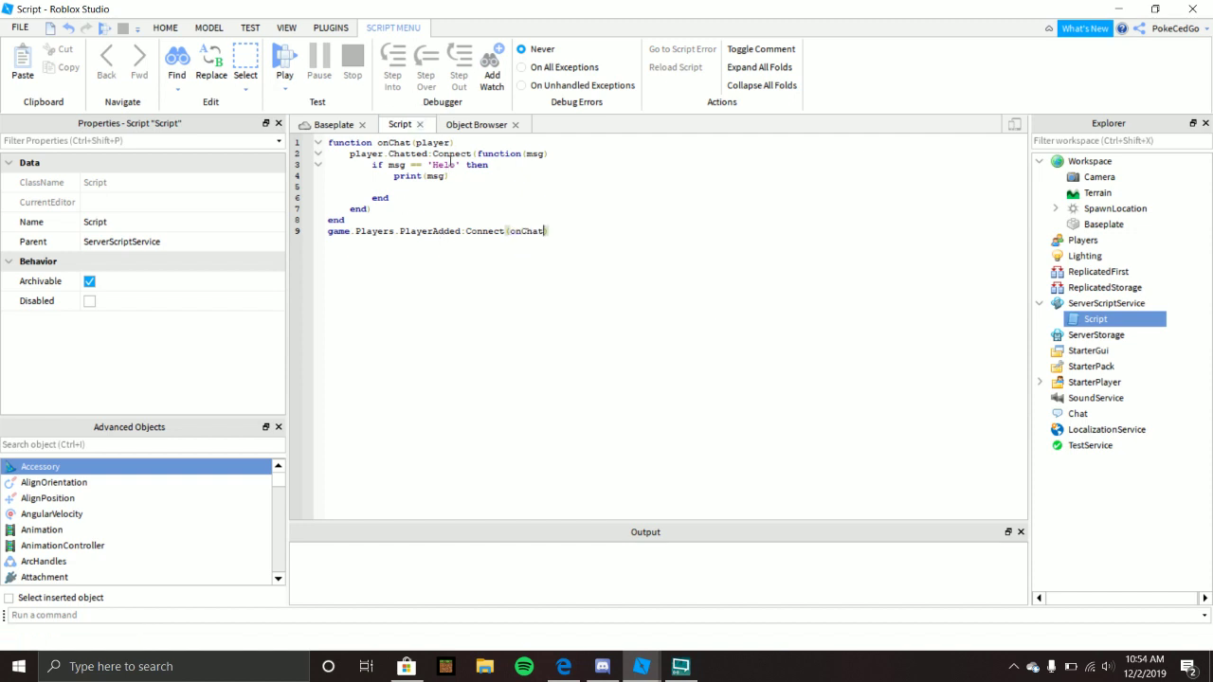
{"action": "type", "text": "l"}
{"action": "left_click", "coordinate": [284, 67]}
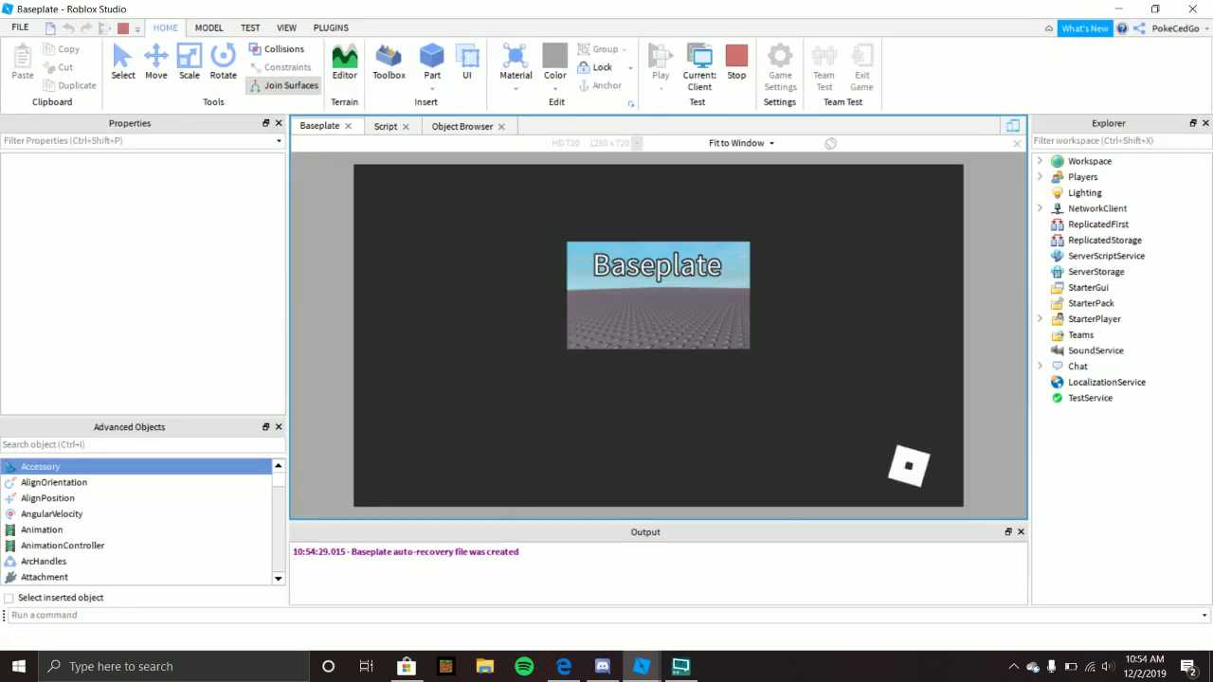
- Send 'Hello' in the in-game chat, confirm it prints to Output, and stop the playtest
{"action": "key", "text": "slash"}
{"action": "type", "text": "Hello"}
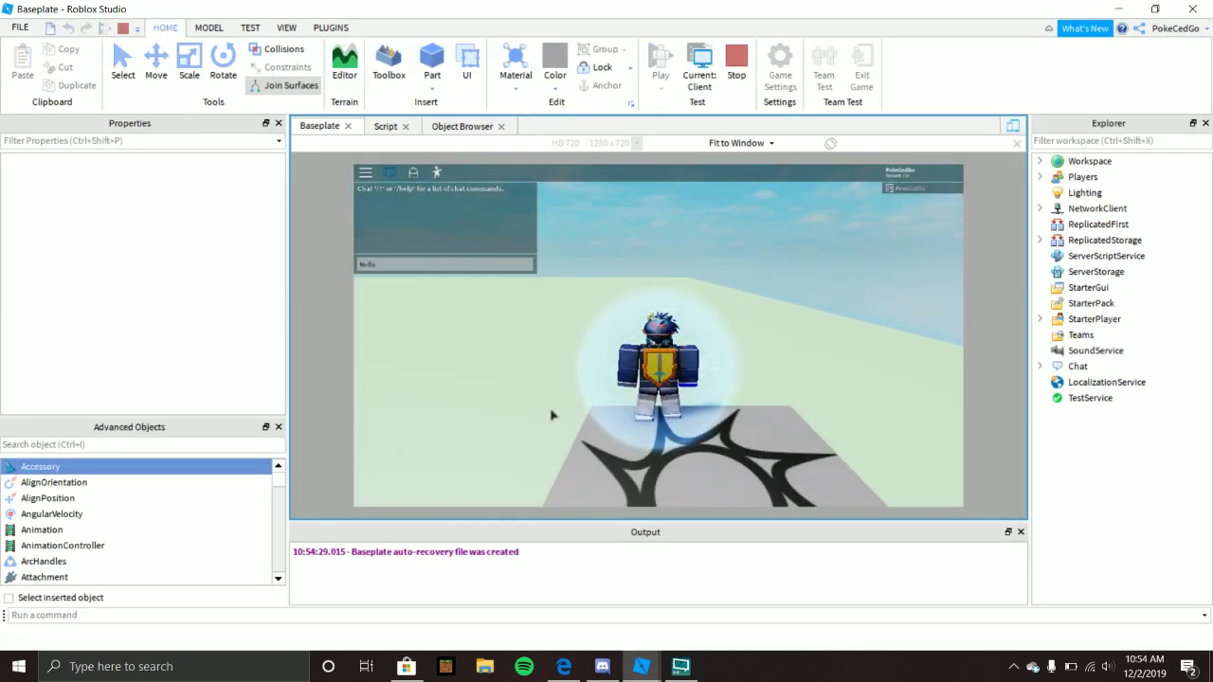
{"action": "key", "text": "Return"}
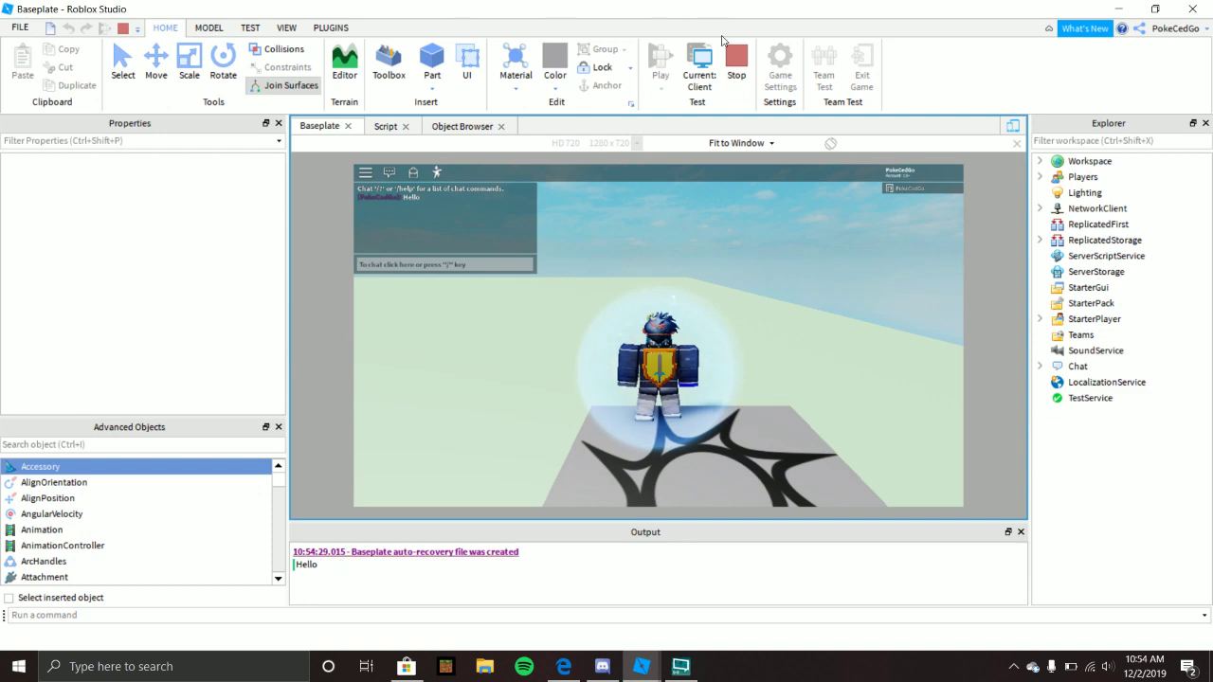
{"action": "left_click", "coordinate": [737, 64]}
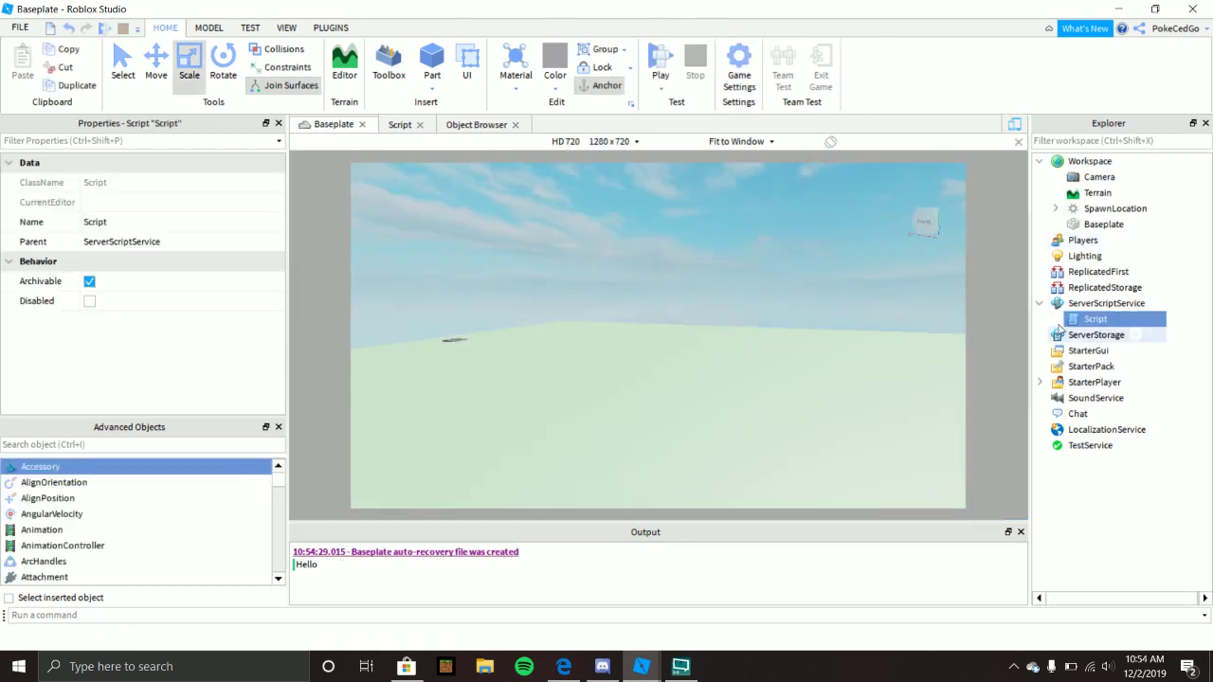
- Reopen the script and edit the 'Hello' string in the chat condition
{"action": "double_click", "coordinate": [1096, 318]}
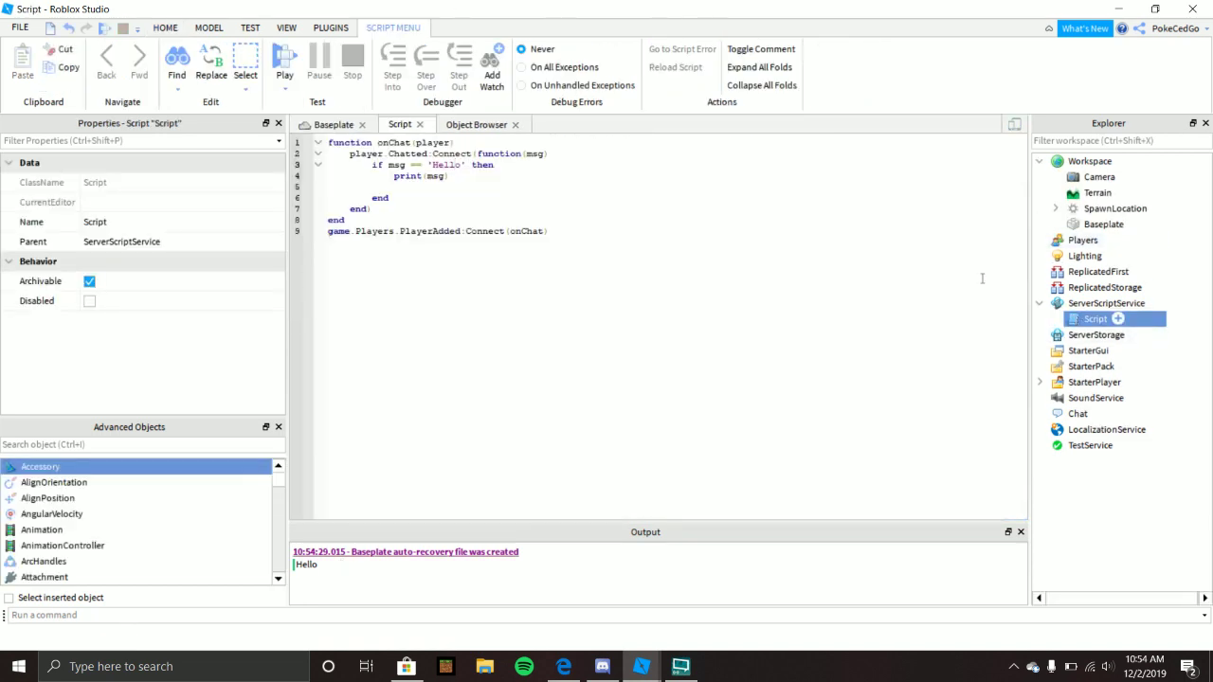
{"action": "left_click", "coordinate": [434, 164]}
{"action": "type", "text": "h"}
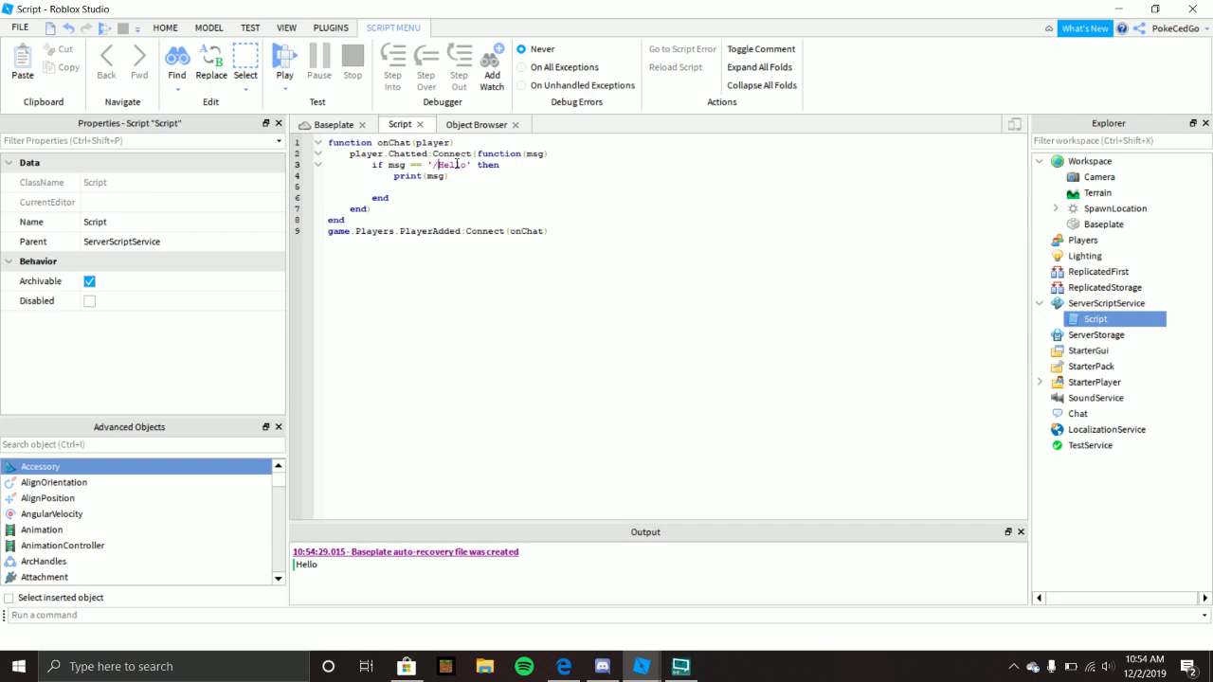
{"action": "double_click", "coordinate": [457, 165]}
{"action": "type", "text": "h"}
{"action": "type", "text": "ell"}
{"action": "left_click_drag", "start_coordinate": [388, 178], "coordinate": [455, 186]}
{"action": "left_click", "coordinate": [477, 186]}
- Delete the '/help' if block on lines 3–6, undoing an accidental paste first
{"action": "left_click_drag", "start_coordinate": [371, 165], "coordinate": [443, 197]}
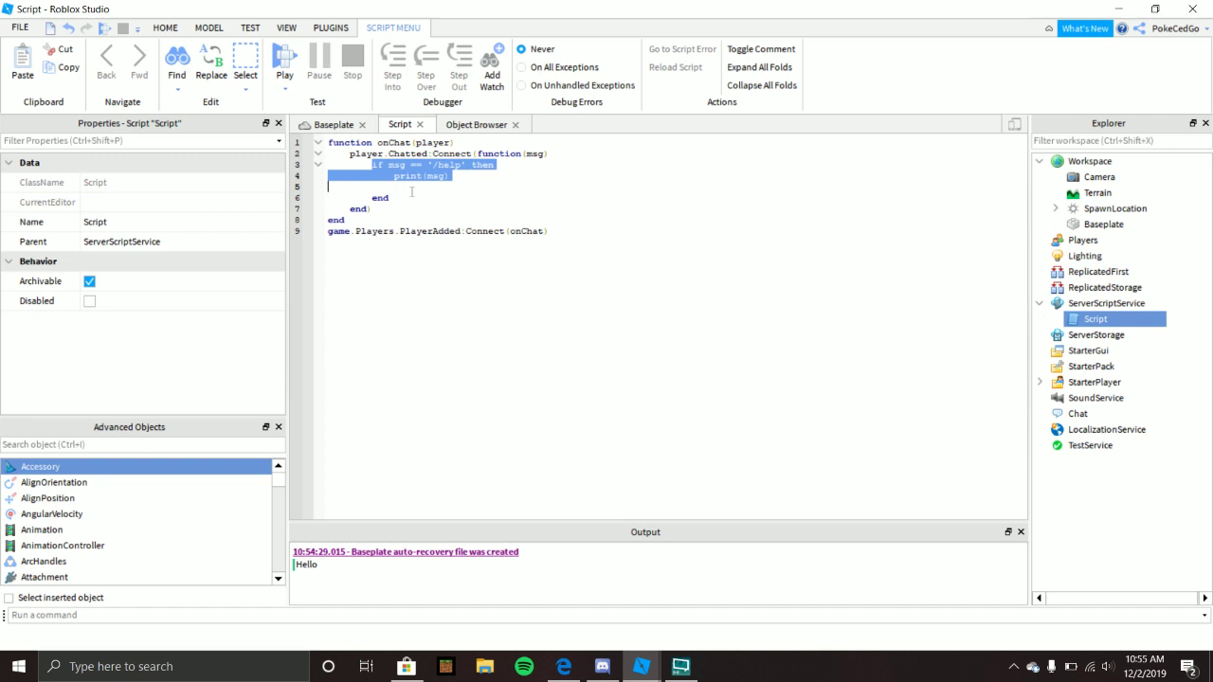
{"action": "key", "text": "ctrl+v"}
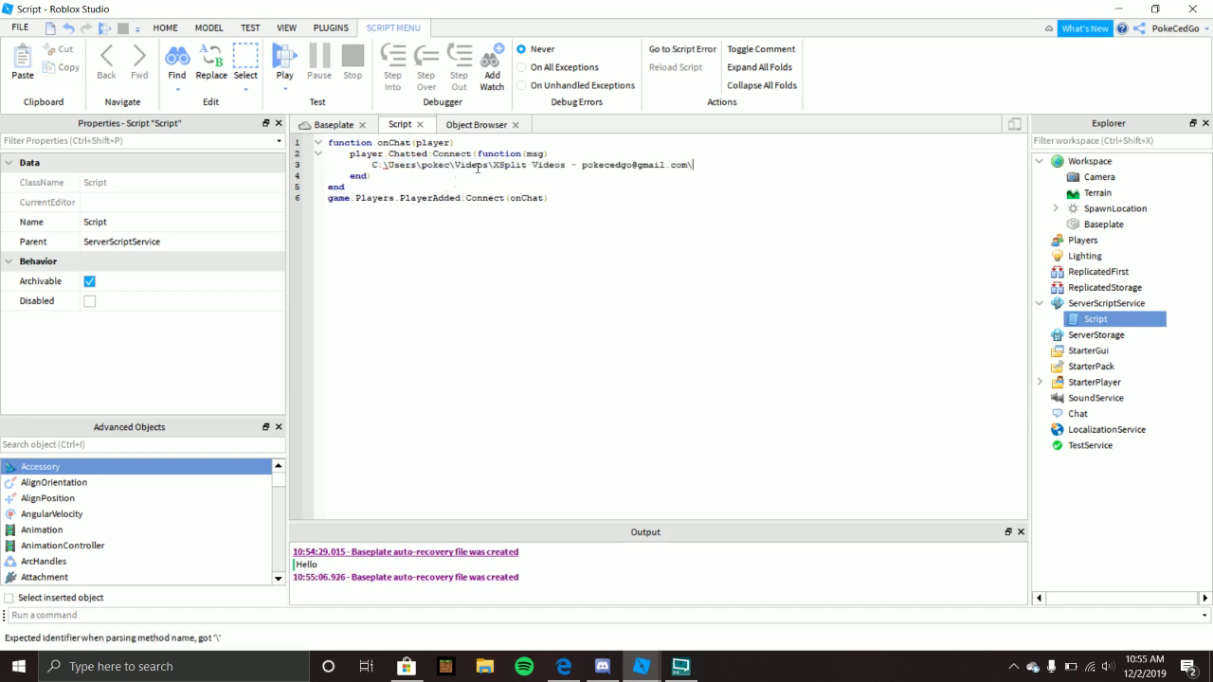
{"action": "key", "text": "ctrl+z"}
{"action": "left_click_drag", "start_coordinate": [390, 198], "coordinate": [367, 166]}
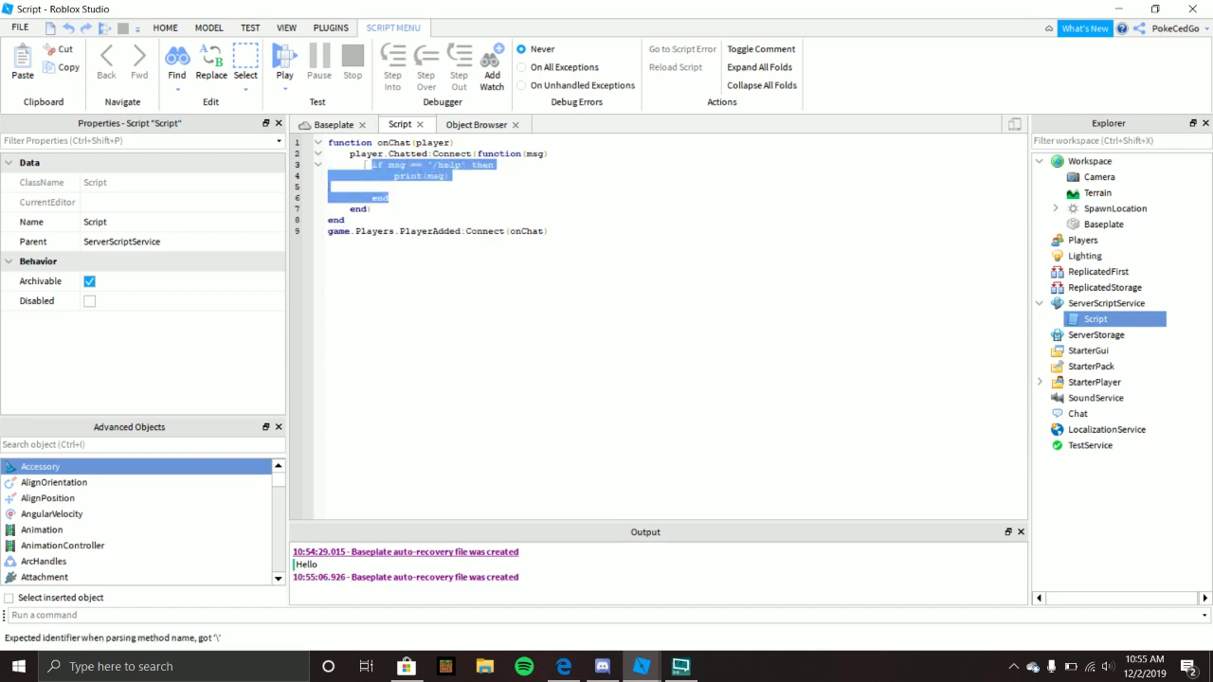
{"action": "key", "text": "Delete"}
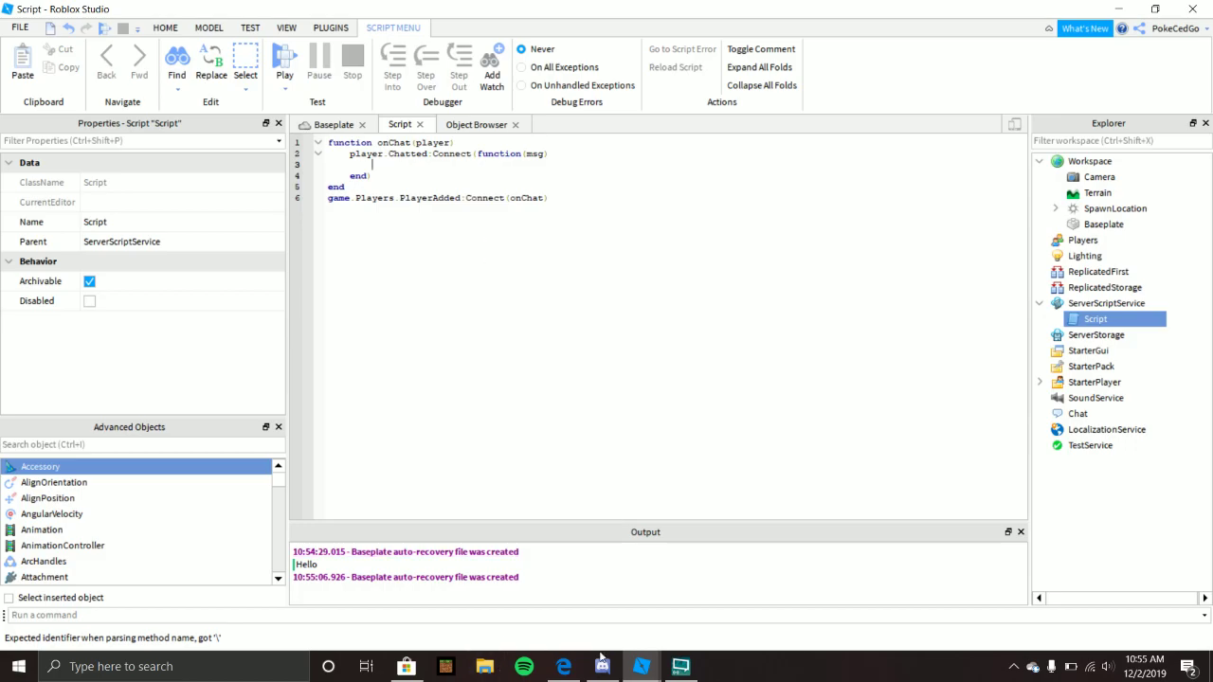
- In Discord, go to The Hidden Road's Webhooks settings page and disable Streamer Mode
{"action": "left_click", "coordinate": [602, 666]}
{"action": "left_click", "coordinate": [142, 73]}
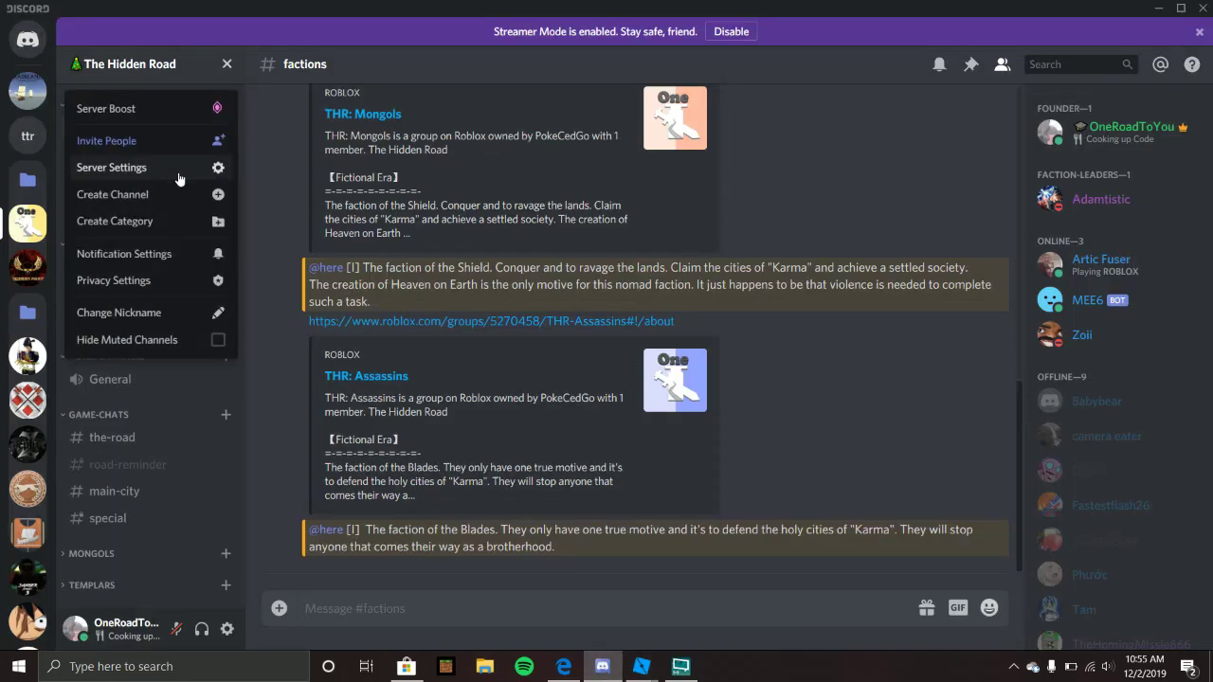
{"action": "left_click", "coordinate": [168, 173]}
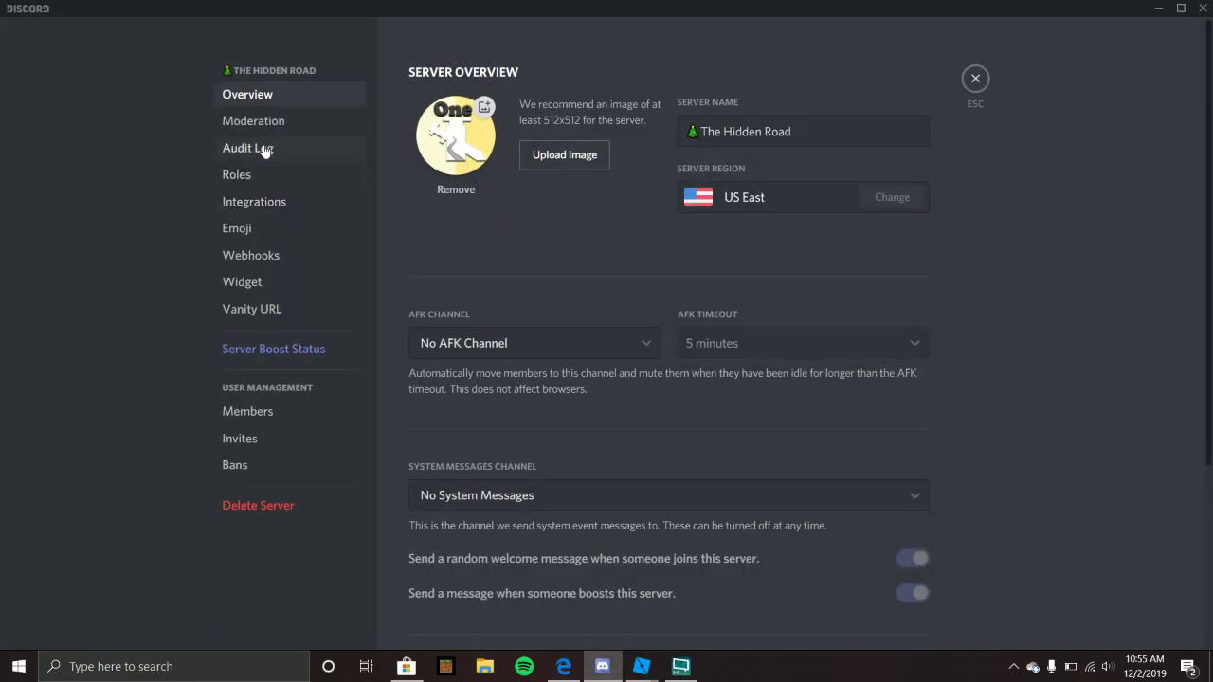
{"action": "left_click", "coordinate": [277, 256]}
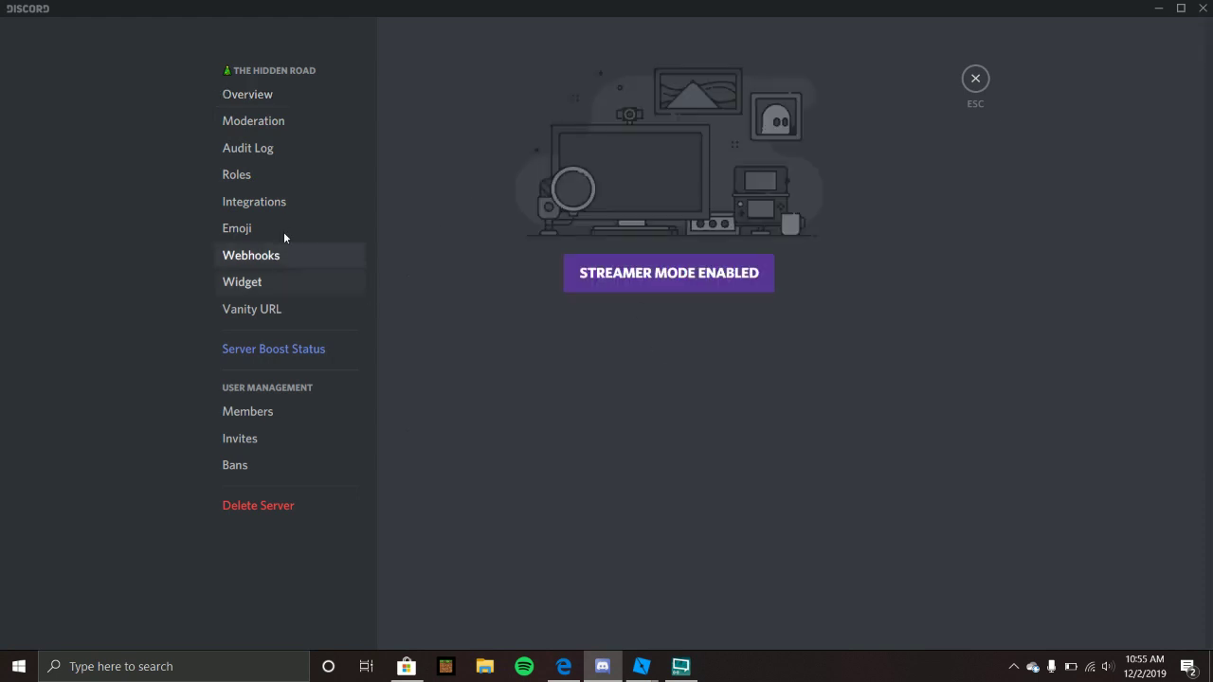
{"action": "left_click", "coordinate": [654, 276]}
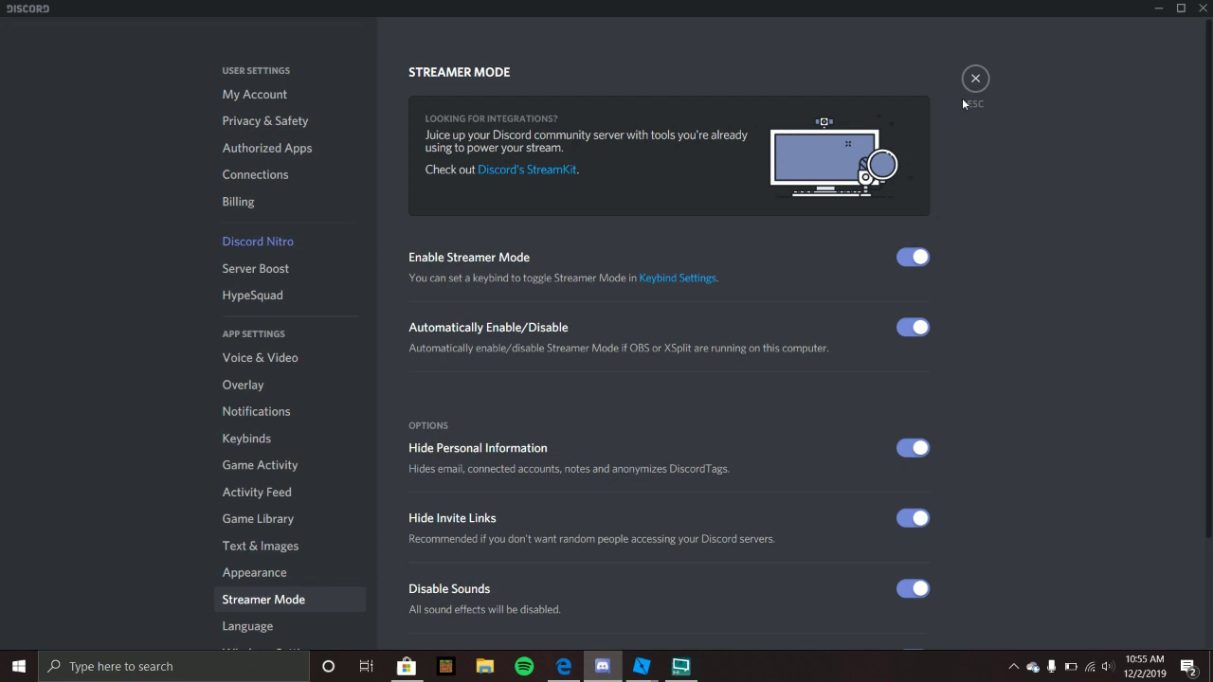
{"action": "left_click", "coordinate": [912, 257]}
- Close server settings and create a text channel named 'bot'
{"action": "left_click", "coordinate": [976, 87]}
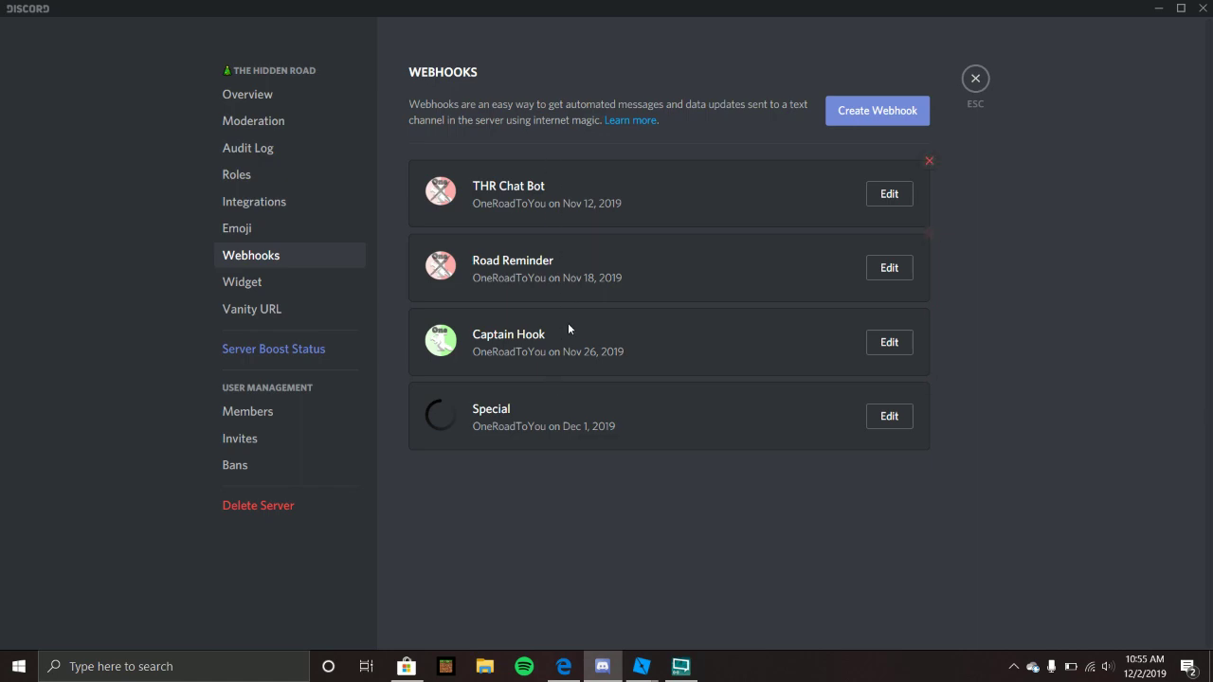
{"action": "left_click", "coordinate": [975, 79]}
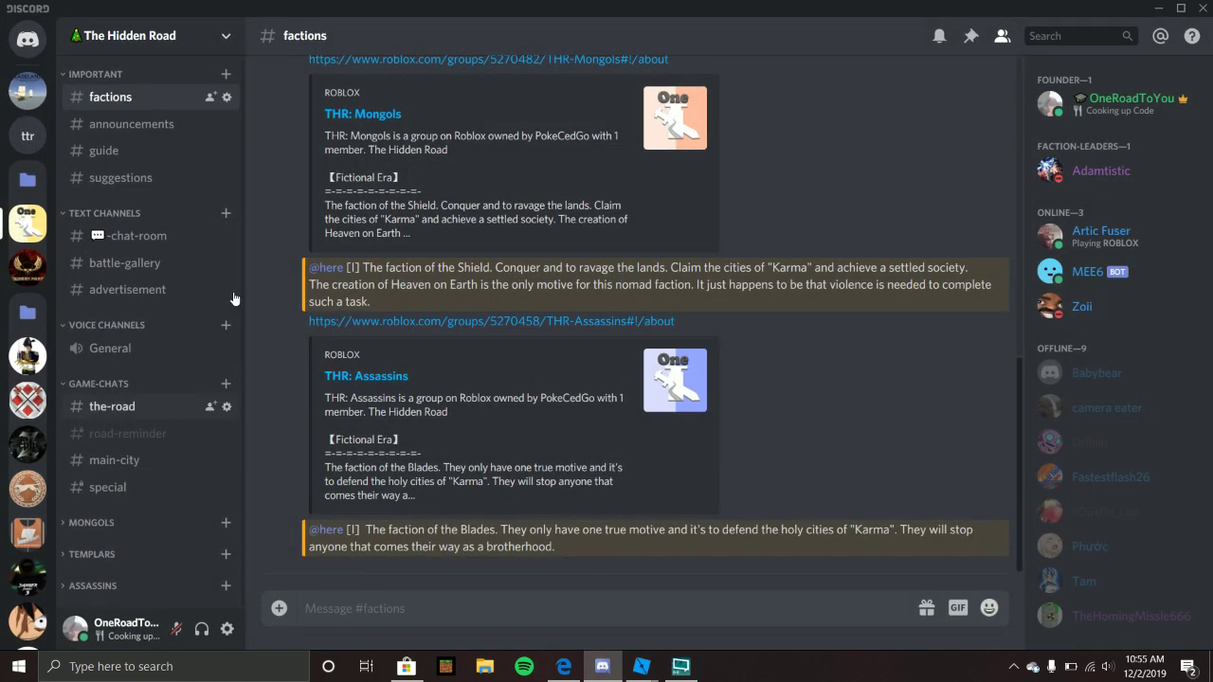
{"action": "left_click", "coordinate": [226, 212]}
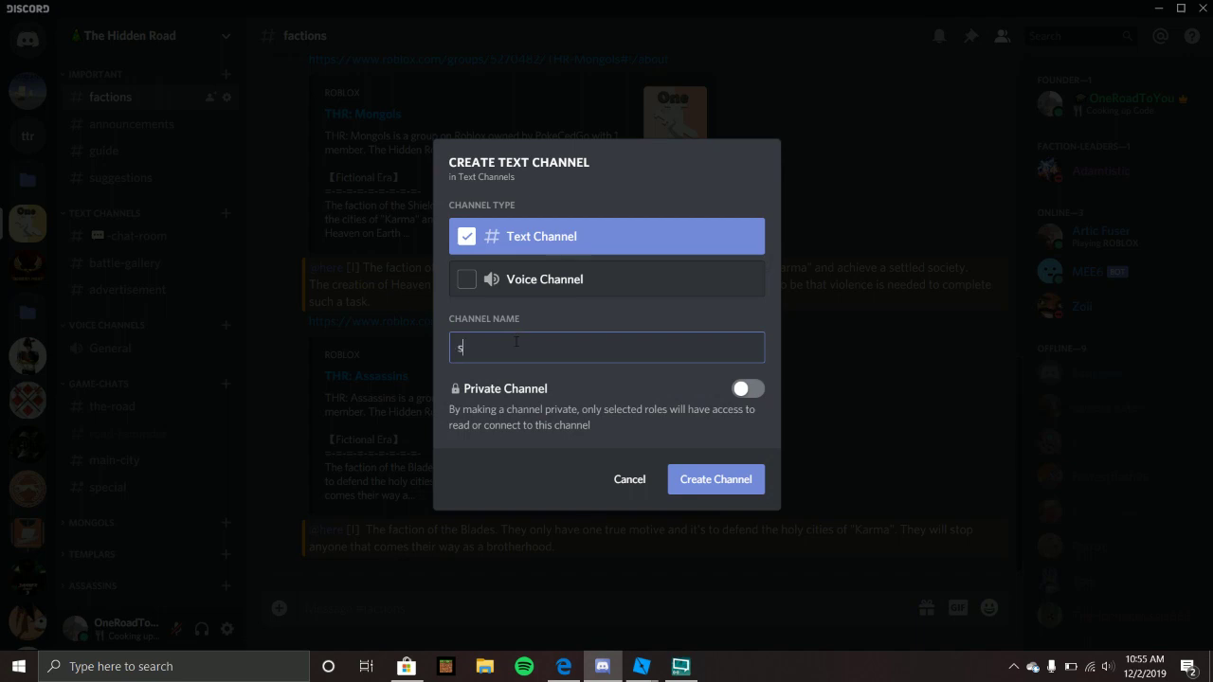
{"action": "type", "text": "bot"}
{"action": "key", "text": "Return"}
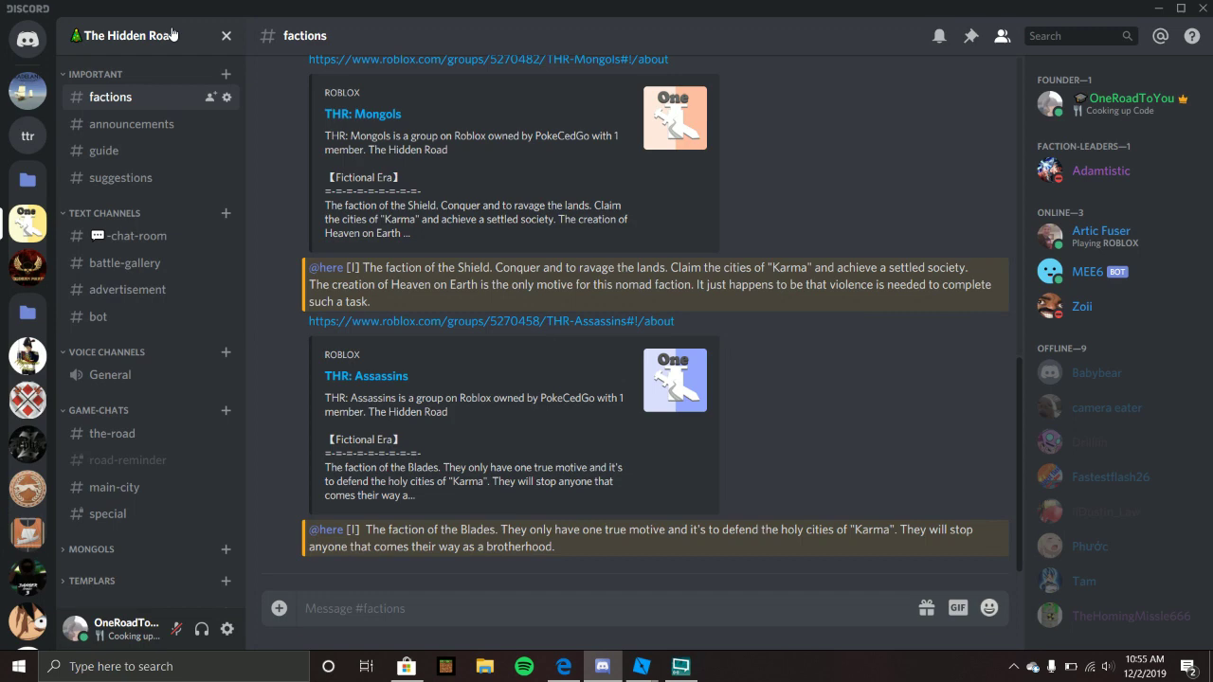
- Create a new webhook under Server Settings > Webhooks, copy its URL, and save it
{"action": "left_click", "coordinate": [168, 36]}
{"action": "left_click", "coordinate": [114, 140]}
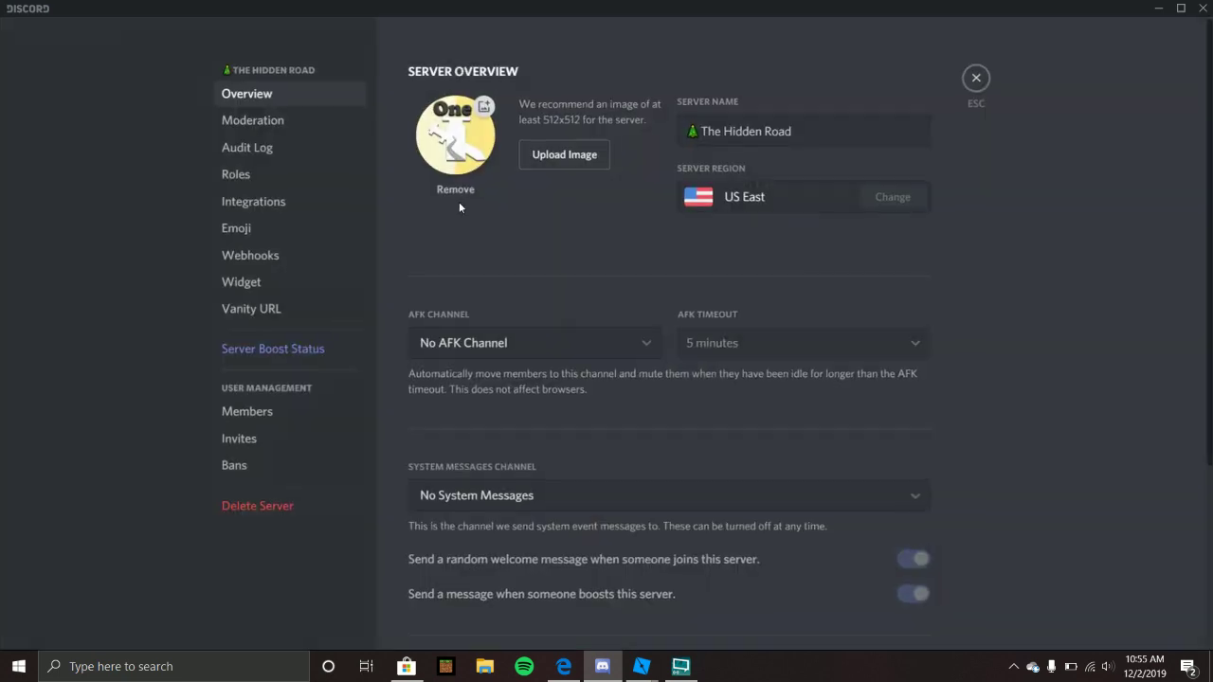
{"action": "left_click", "coordinate": [258, 168]}
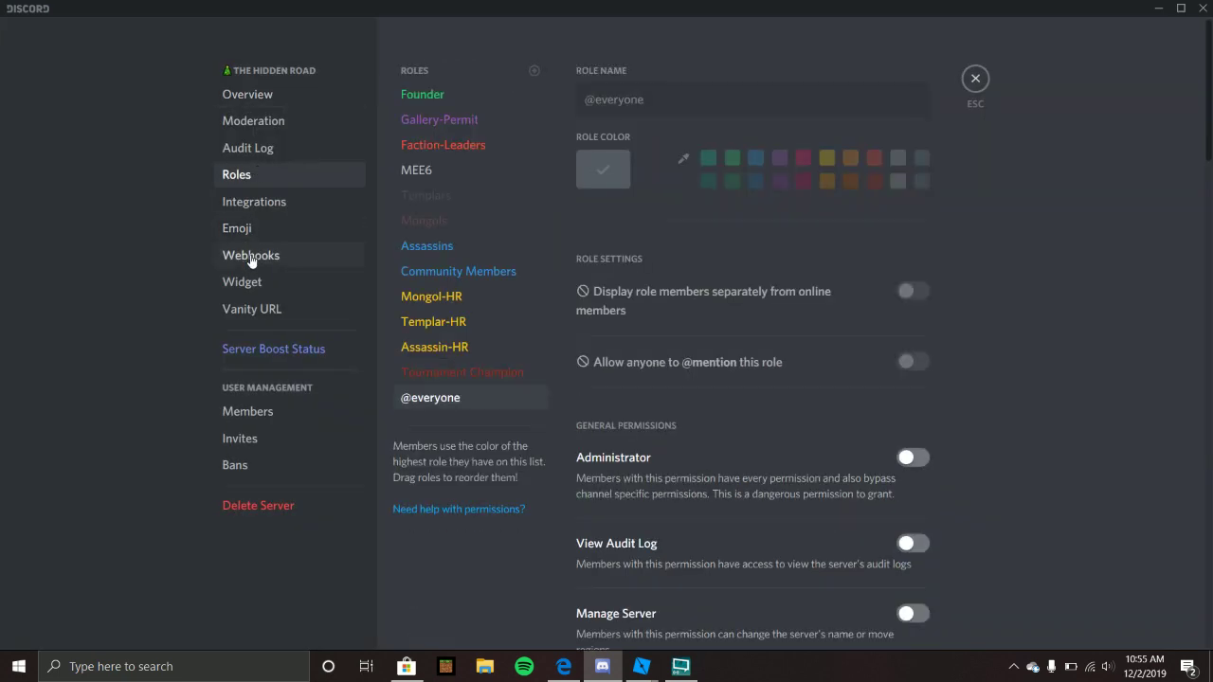
{"action": "left_click", "coordinate": [252, 256]}
{"action": "left_click", "coordinate": [877, 111]}
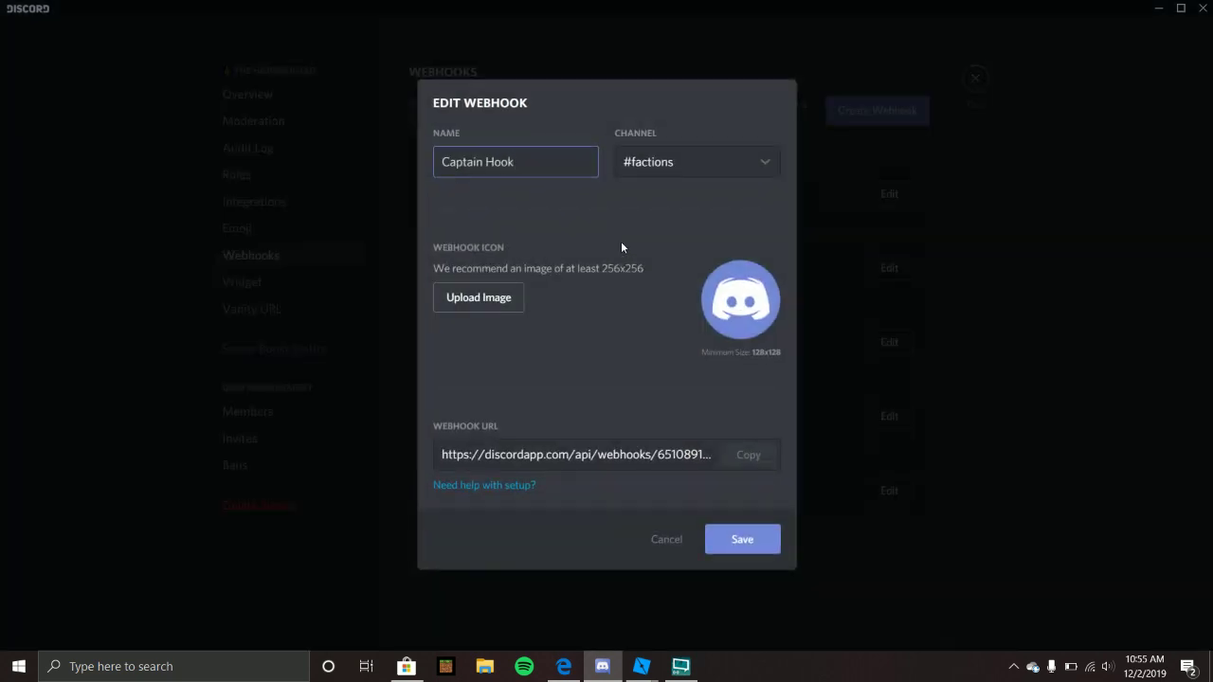
{"action": "left_click", "coordinate": [749, 458]}
{"action": "left_click", "coordinate": [742, 538]}
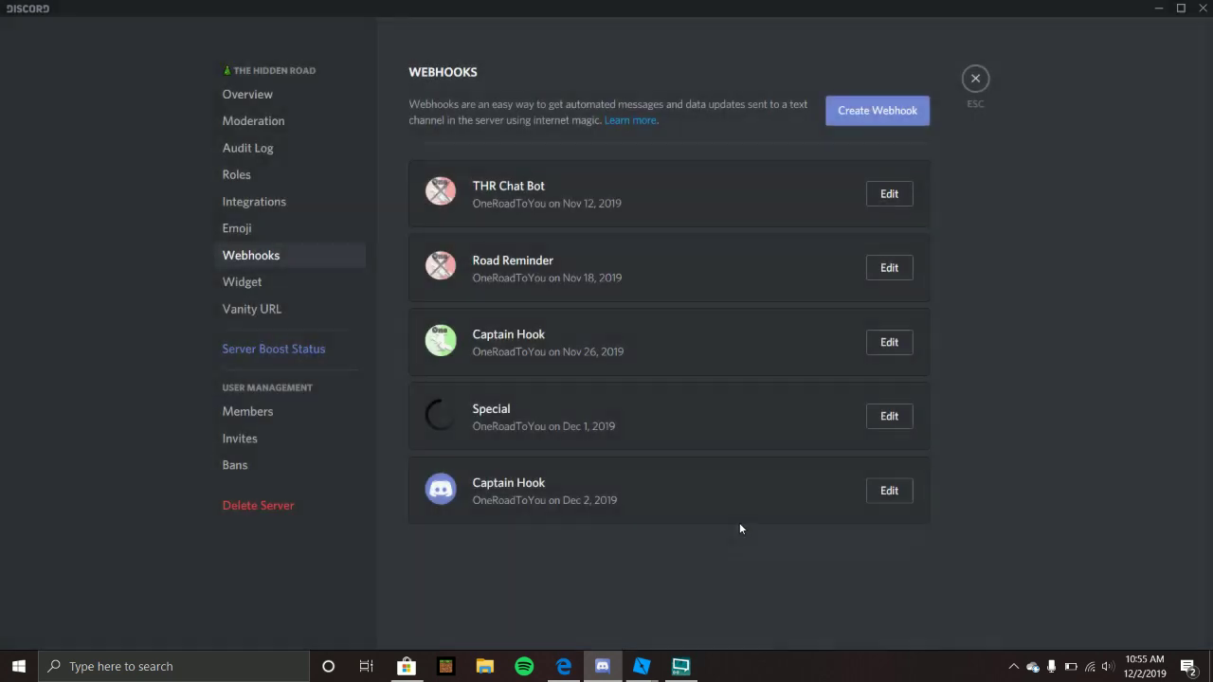
- Set the Captain Hook webhook's channel to #bot, save, and exit server settings
{"action": "left_click", "coordinate": [889, 493]}
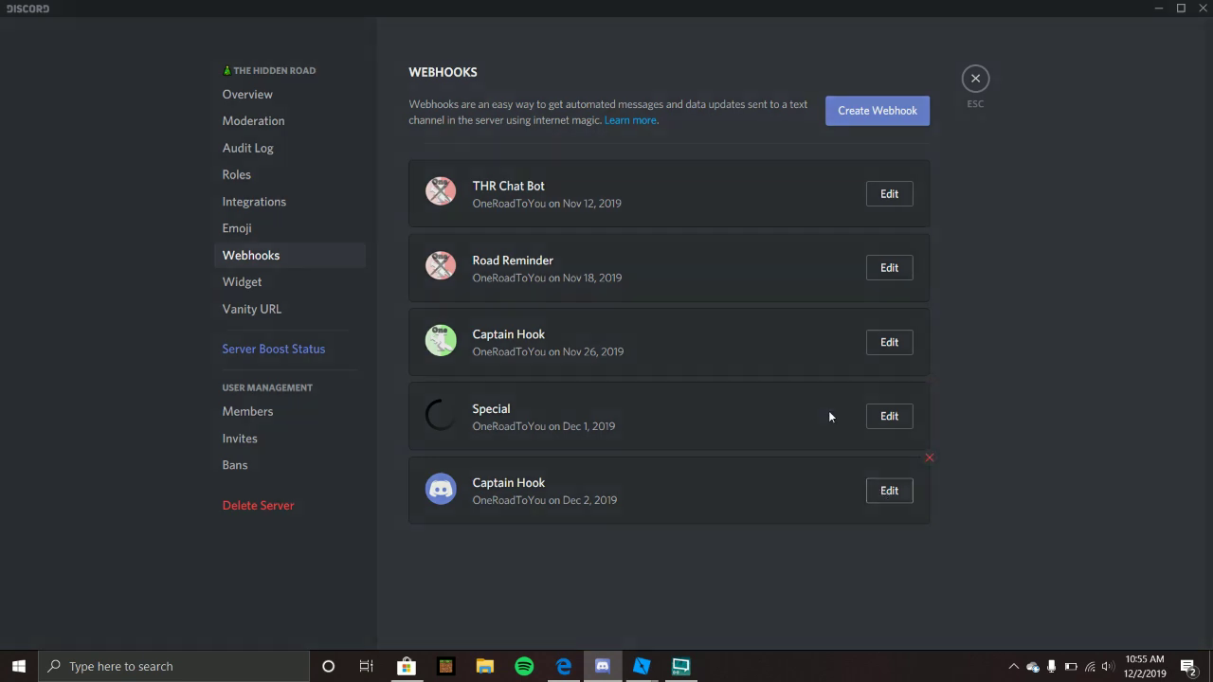
{"action": "left_click", "coordinate": [738, 170]}
{"action": "scroll", "coordinate": [659, 265], "scroll_direction": "down", "scroll_amount": 5}
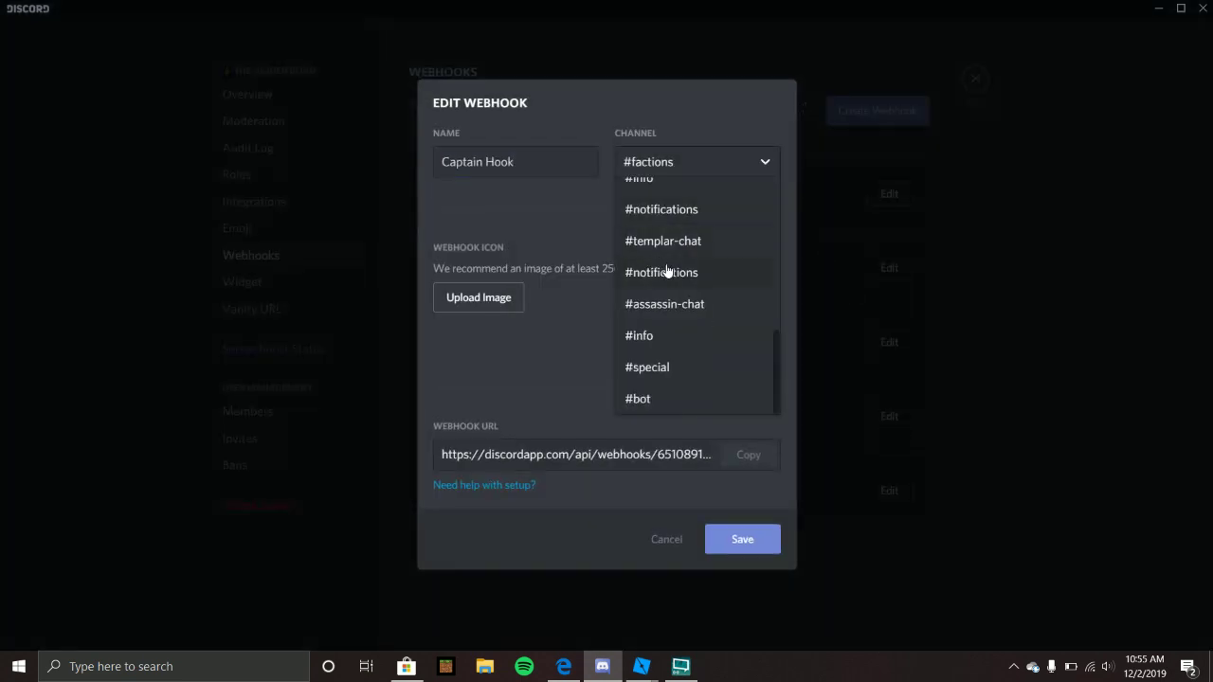
{"action": "left_click", "coordinate": [656, 400]}
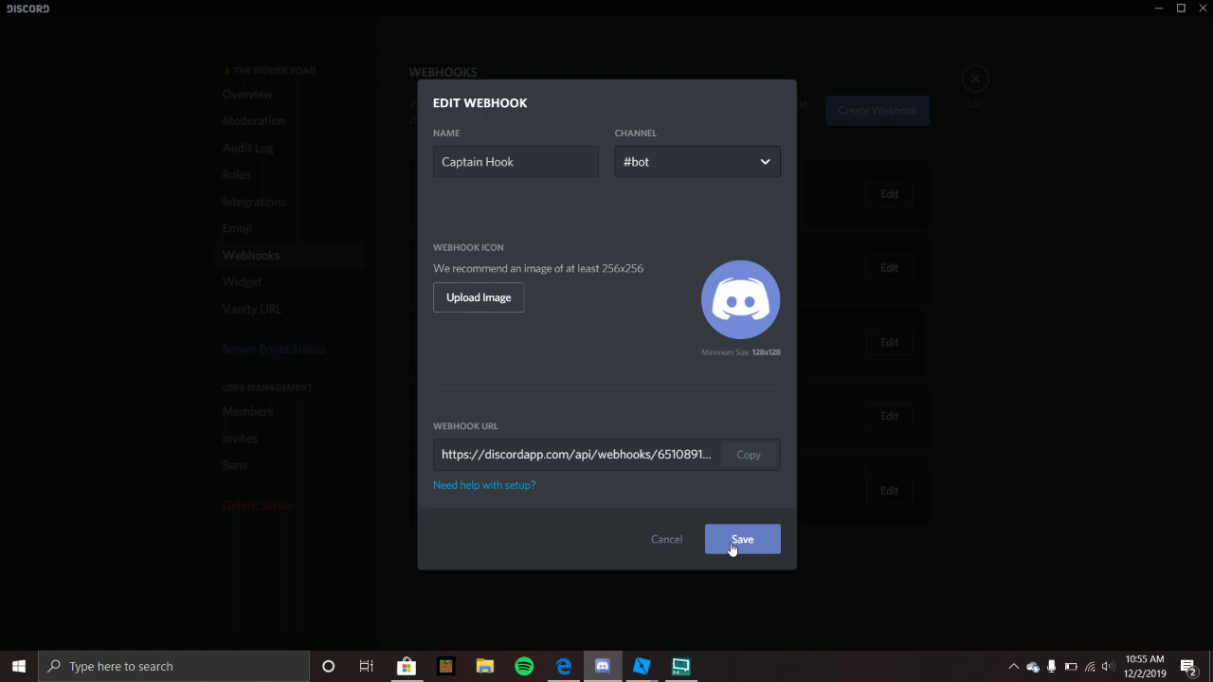
{"action": "left_click", "coordinate": [732, 547]}
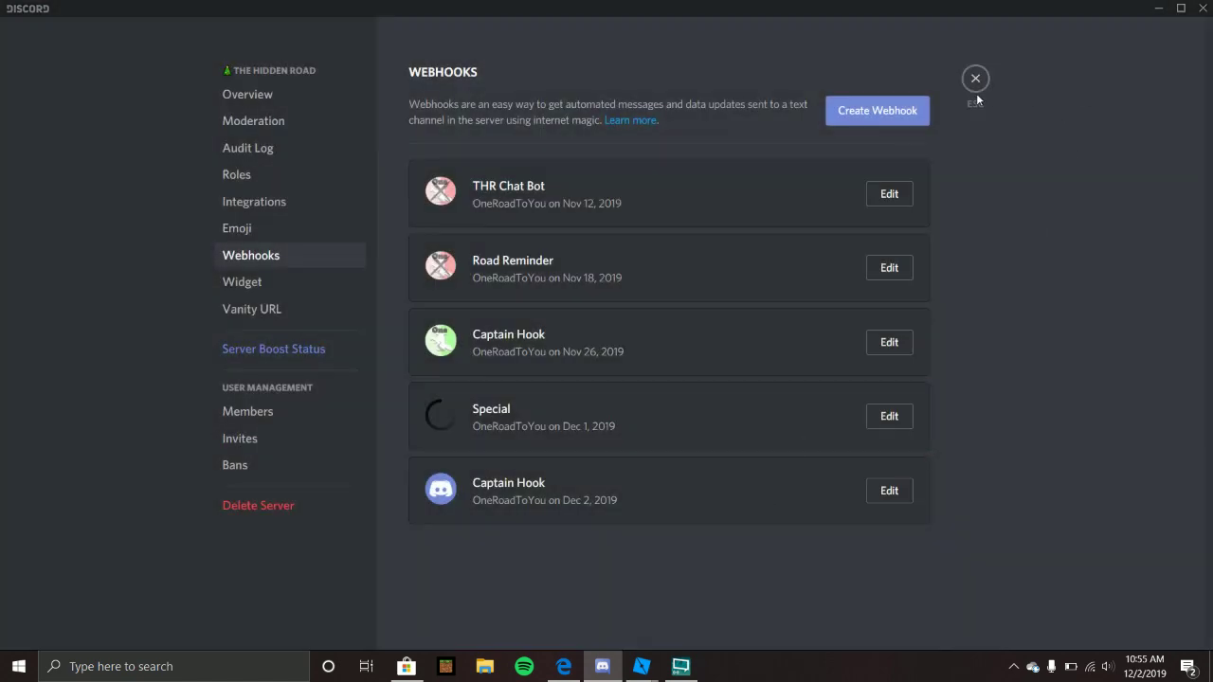
{"action": "key", "text": "Escape"}
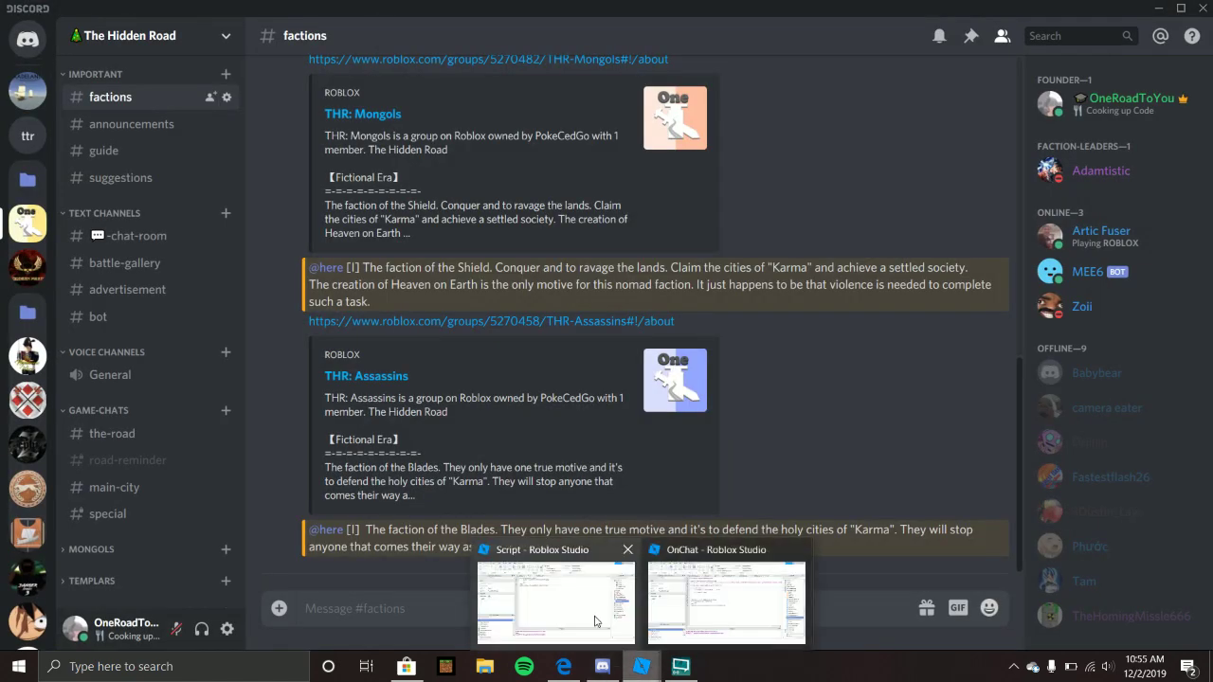
- Paste the webhook URL as a '--' comment below the script, then bring up the OnChat window
{"action": "left_click", "coordinate": [595, 621]}
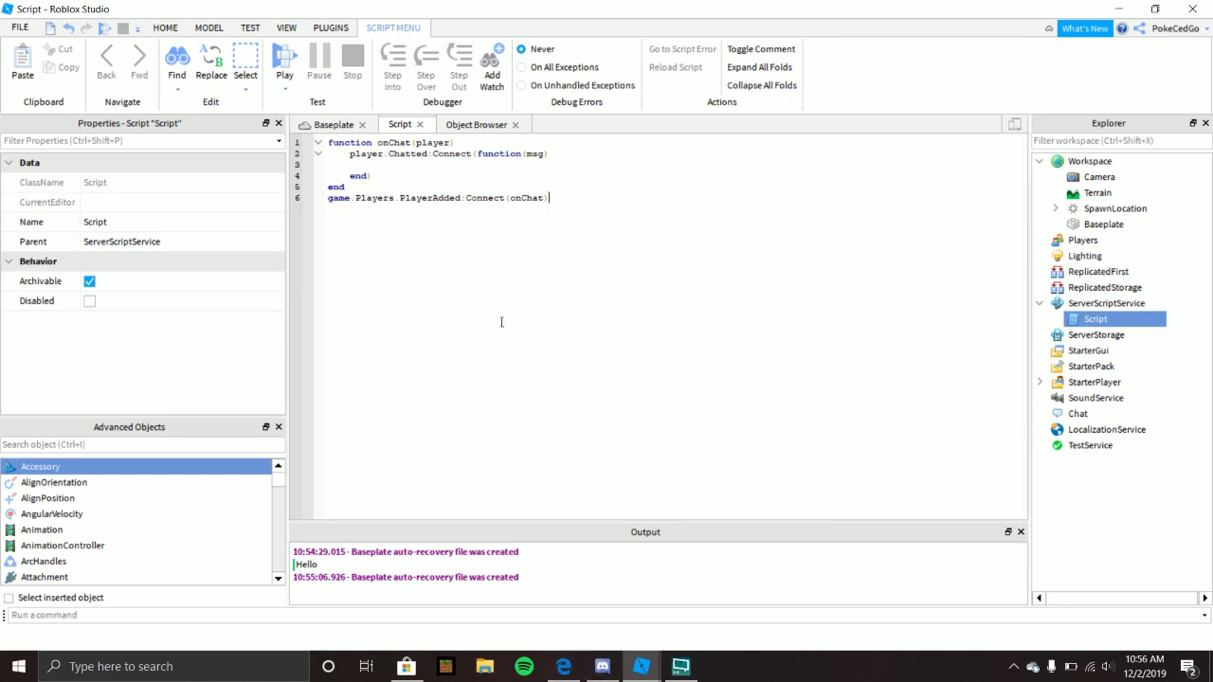
{"action": "key", "text": "Return"}
{"action": "type", "text": "--"}
{"action": "key", "text": "ctrl+v"}
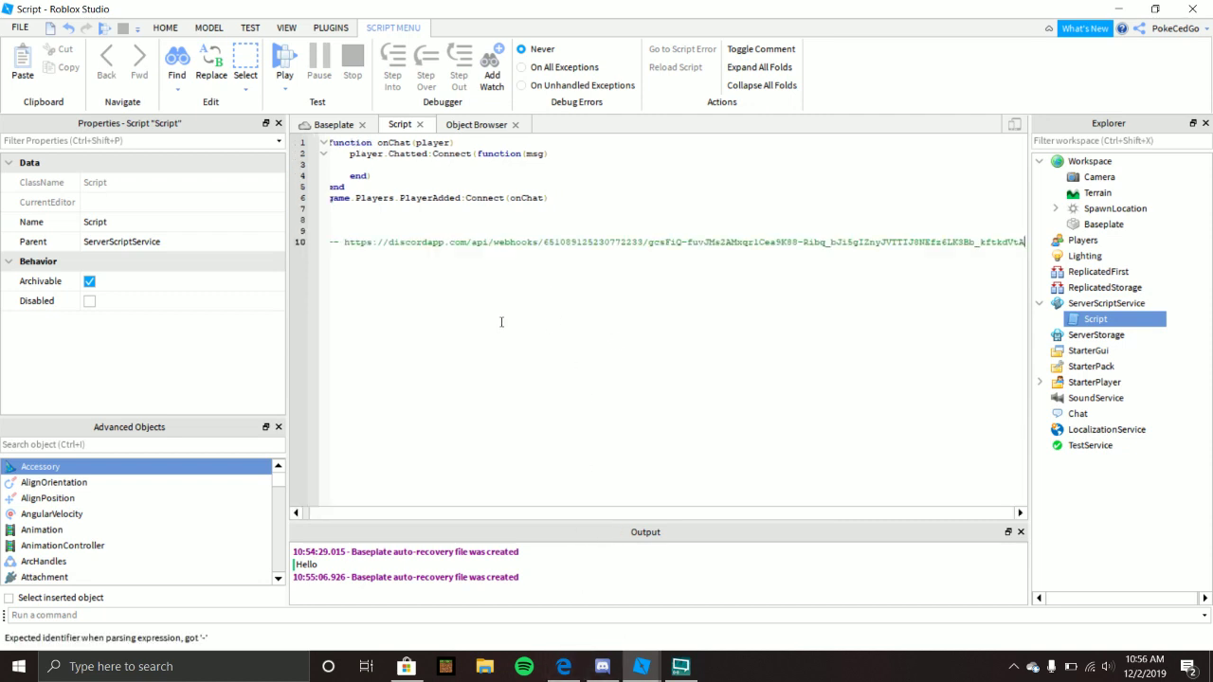
{"action": "left_click", "coordinate": [541, 513]}
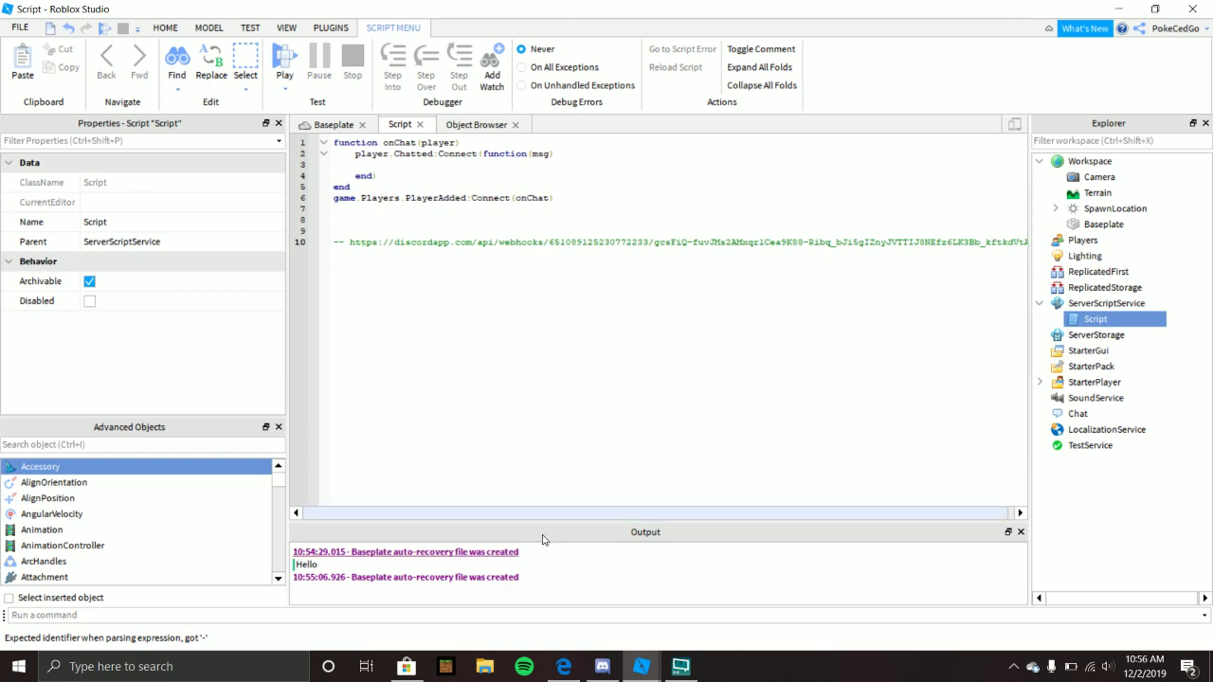
- Copy the webhook code on lines 4–17 of OnChat into the Baseplate script
{"action": "mouse_move", "coordinate": [642, 666]}
{"action": "left_click", "coordinate": [698, 611]}
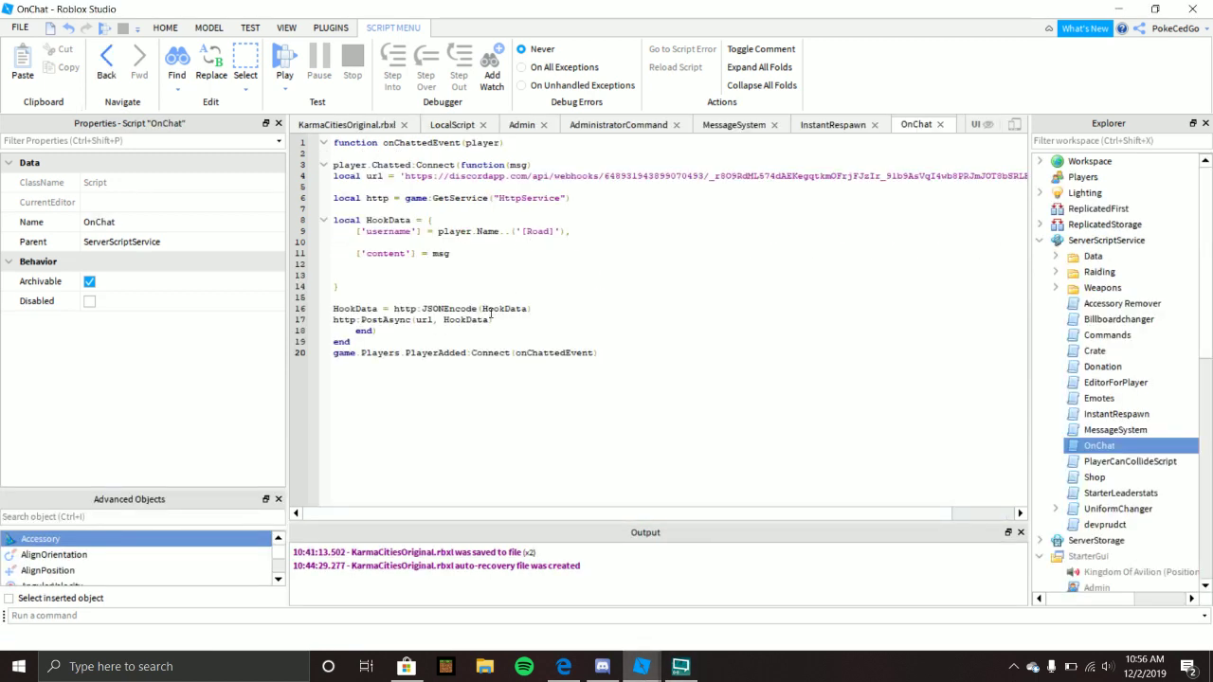
{"action": "left_click_drag", "start_coordinate": [496, 320], "coordinate": [331, 177]}
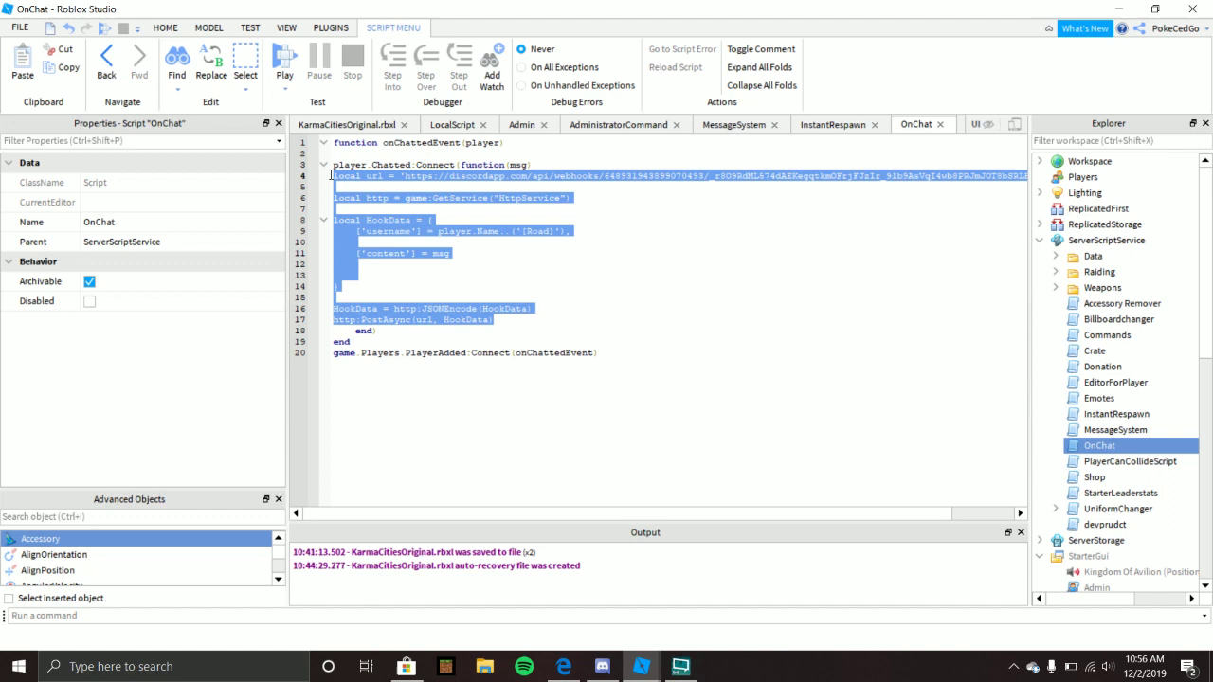
{"action": "left_click", "coordinate": [711, 351]}
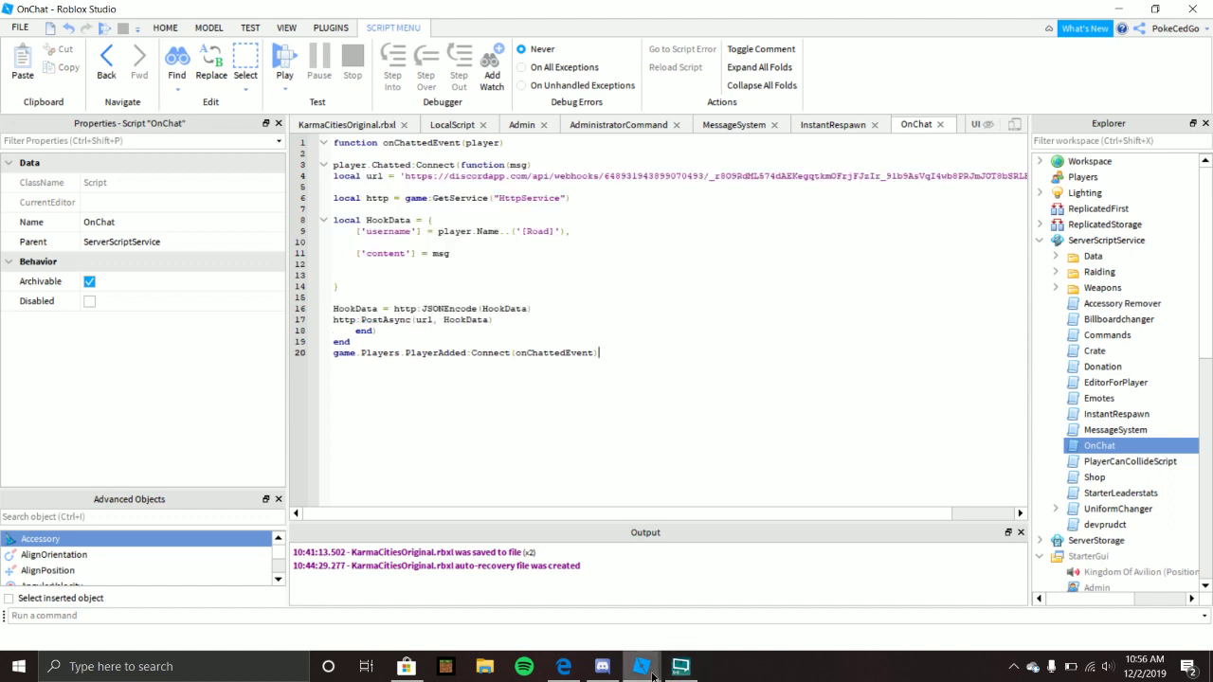
{"action": "left_click", "coordinate": [512, 595]}
{"action": "key", "text": "ctrl+v"}
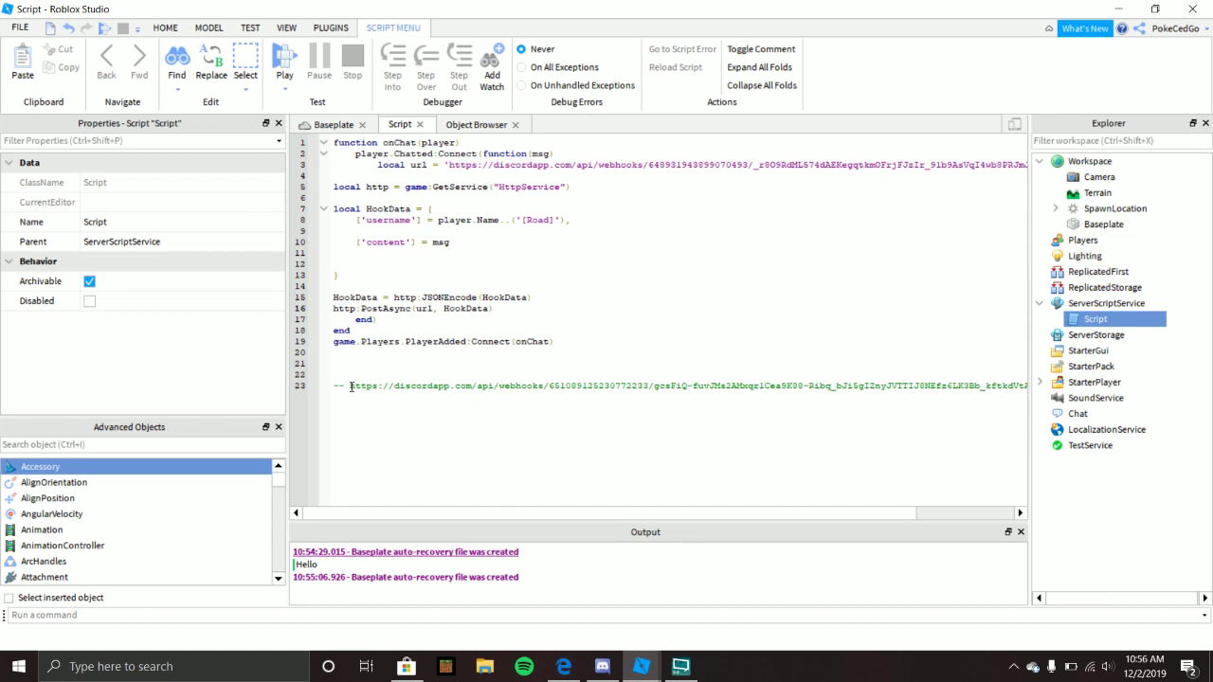
- Replace the old webhook URL on line 3 with the new one and delete the line 23 comment
{"action": "left_click_drag", "start_coordinate": [350, 386], "coordinate": [926, 414]}
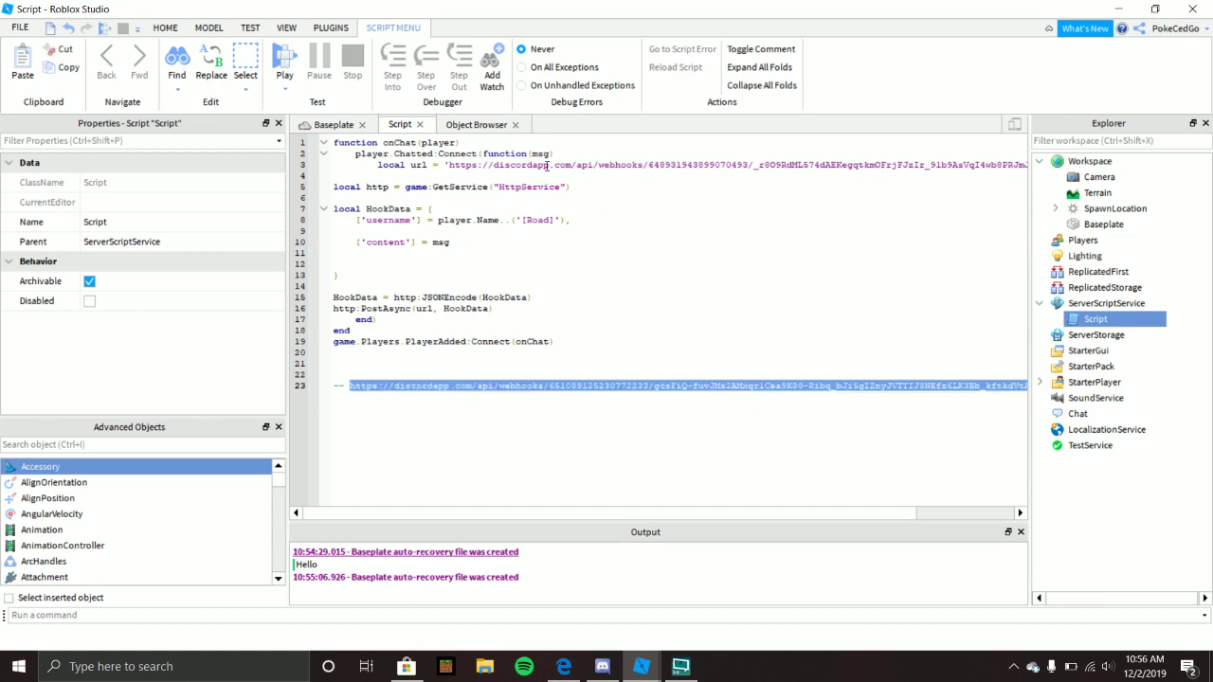
{"action": "mouse_move", "coordinate": [449, 164]}
{"action": "left_mouse_down"}
{"action": "mouse_move", "coordinate": [559, 155]}
{"action": "mouse_move", "coordinate": [1023, 165]}
{"action": "left_mouse_up"}
{"action": "key", "text": "ctrl+v"}
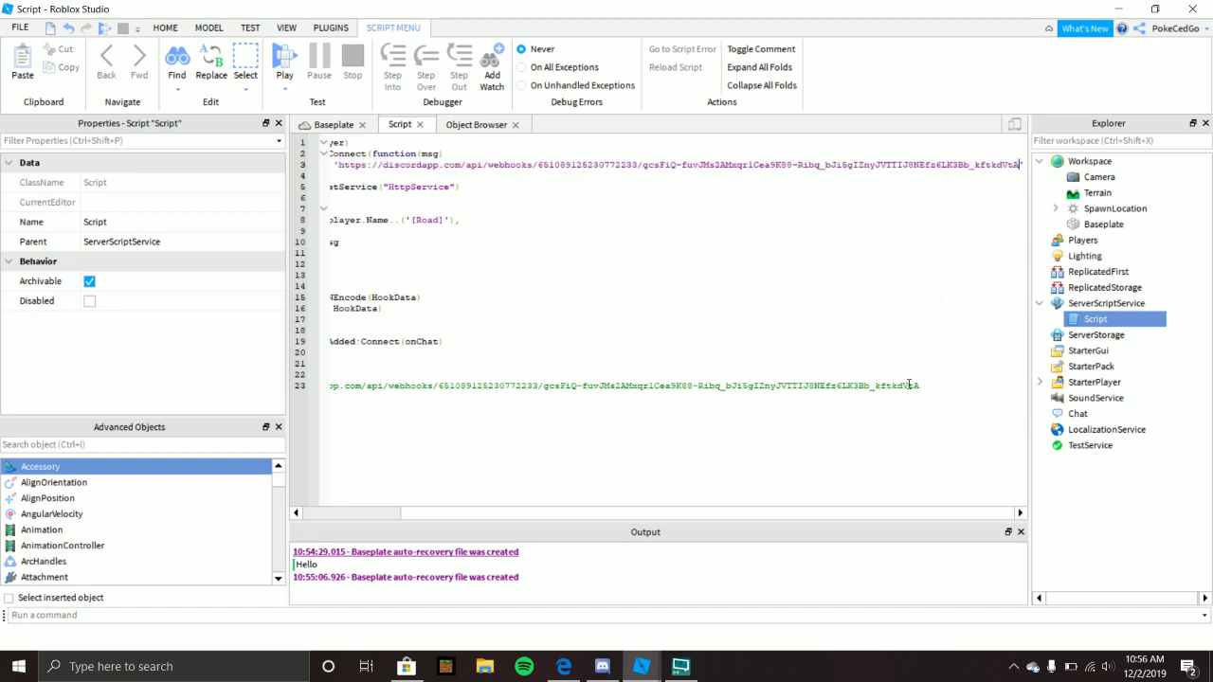
{"action": "left_click_drag", "start_coordinate": [709, 372], "coordinate": [174, 384]}
{"action": "key", "text": "BackSpace"}
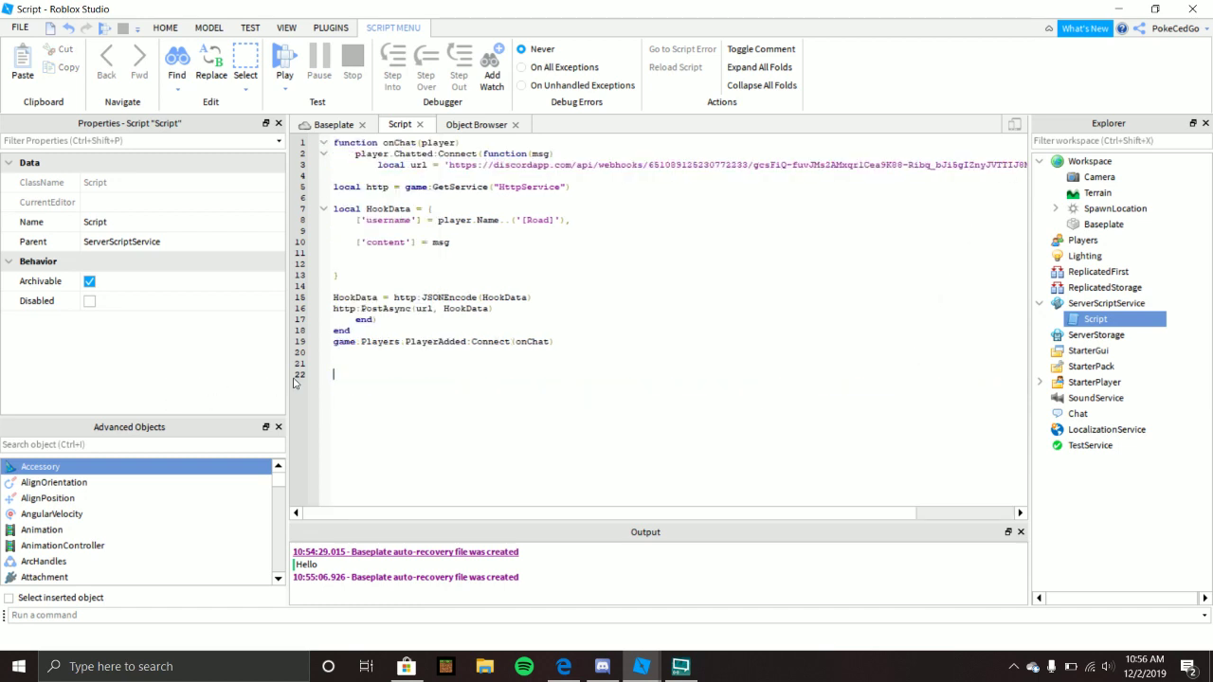
- Indent the local http and local HookData lines with Tab
{"action": "left_click", "coordinate": [333, 187]}
{"action": "key", "text": "Tab"}
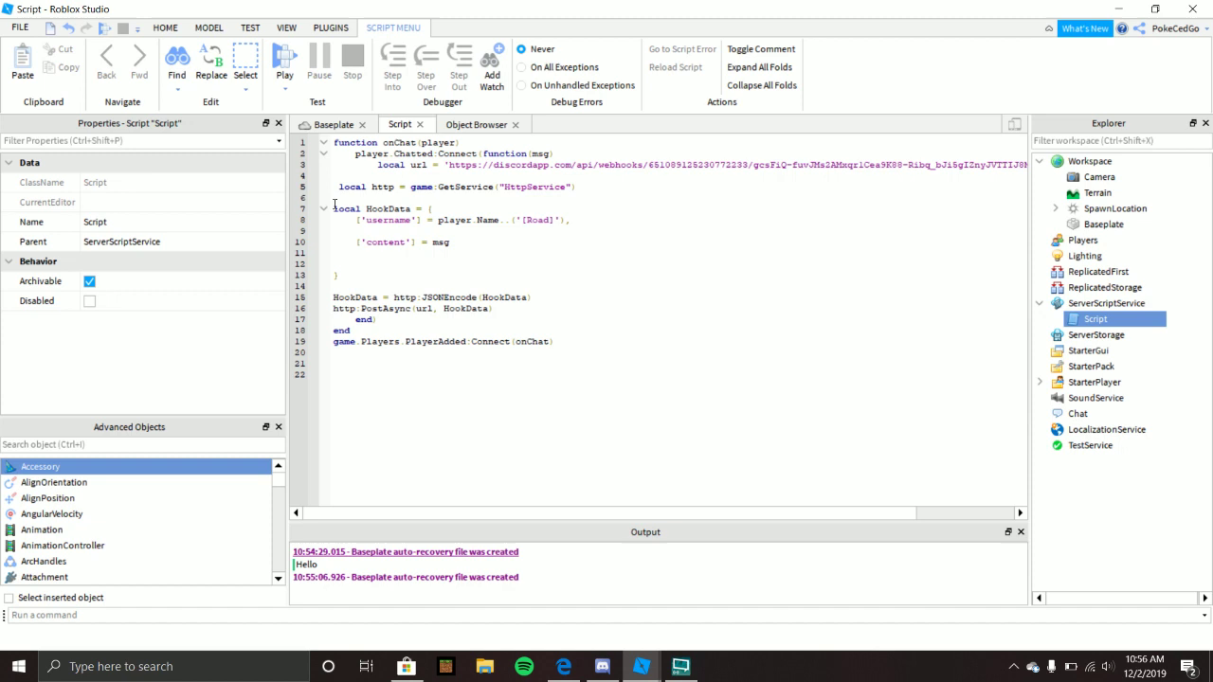
{"action": "key", "text": "Tab"}
{"action": "left_click", "coordinate": [334, 209]}
{"action": "key", "text": "Tab"}
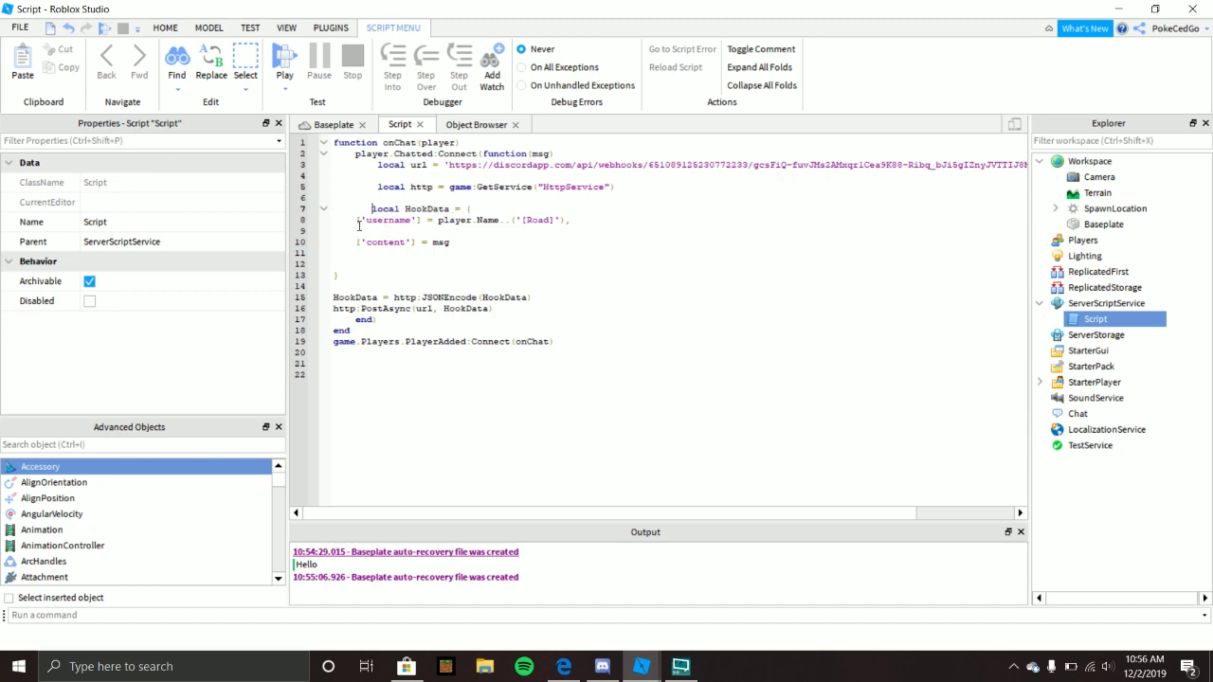
{"action": "left_click", "coordinate": [358, 220]}
{"action": "left_click", "coordinate": [358, 242]}
{"action": "left_click", "coordinate": [365, 230]}
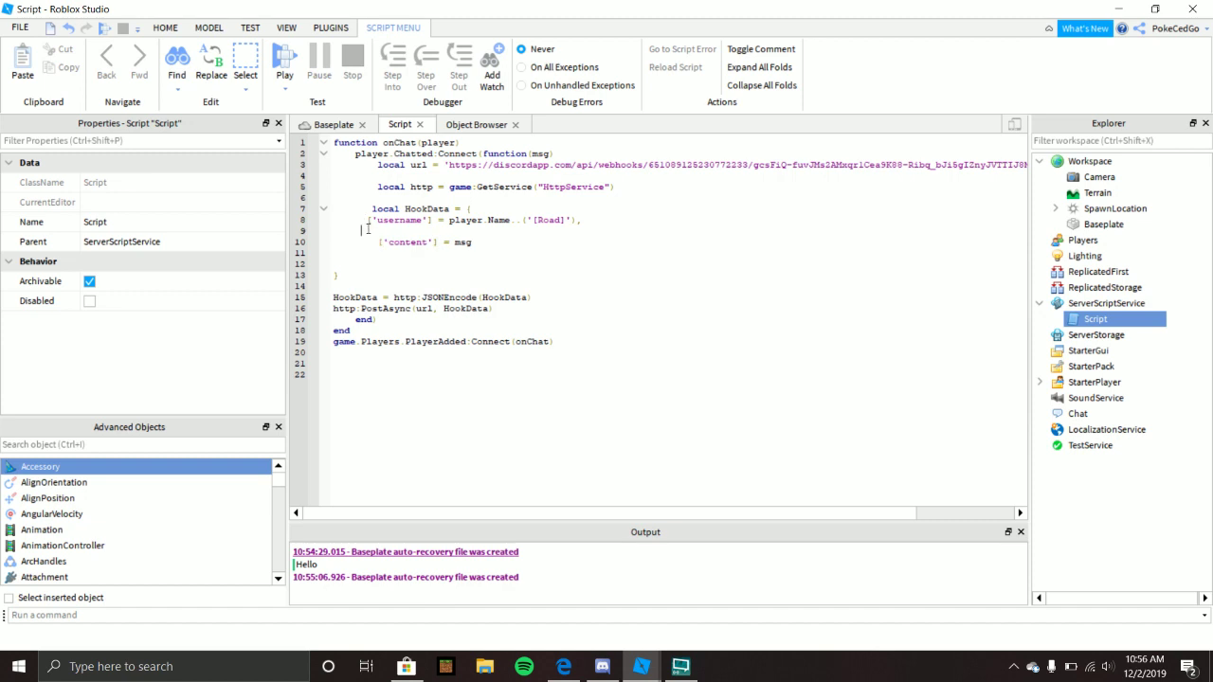
{"action": "left_click", "coordinate": [358, 220]}
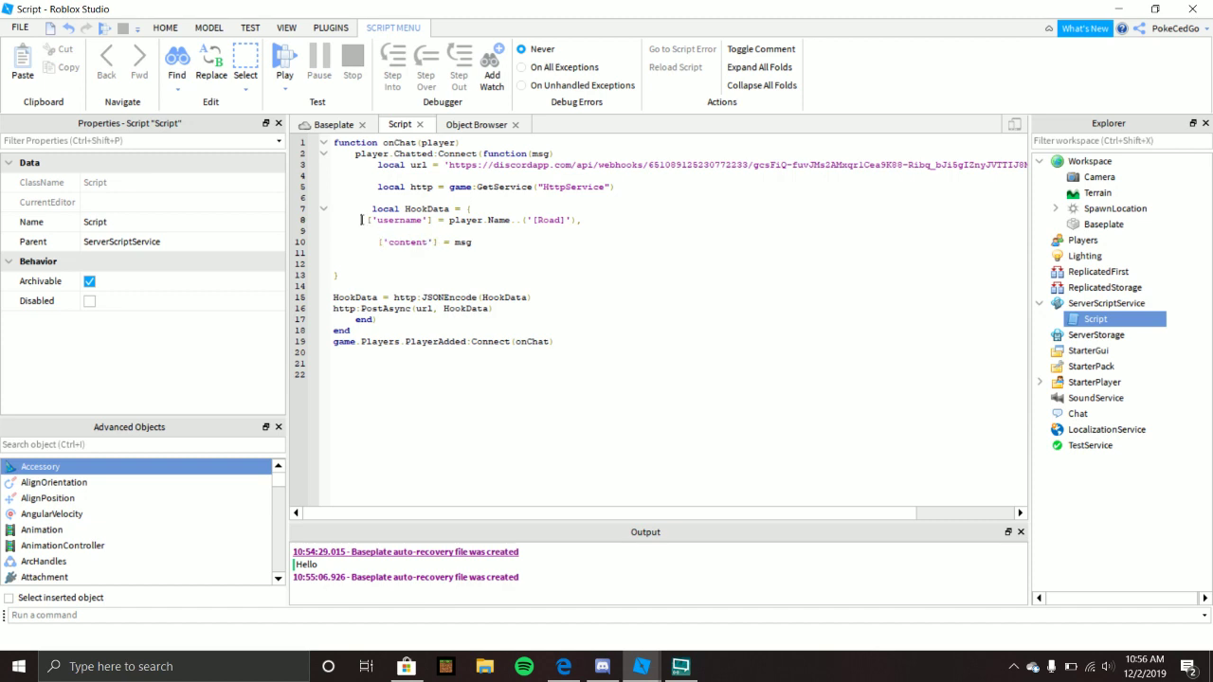
- Change the username suffix after player.Name to .. ('Global')
{"action": "double_click", "coordinate": [494, 220]}
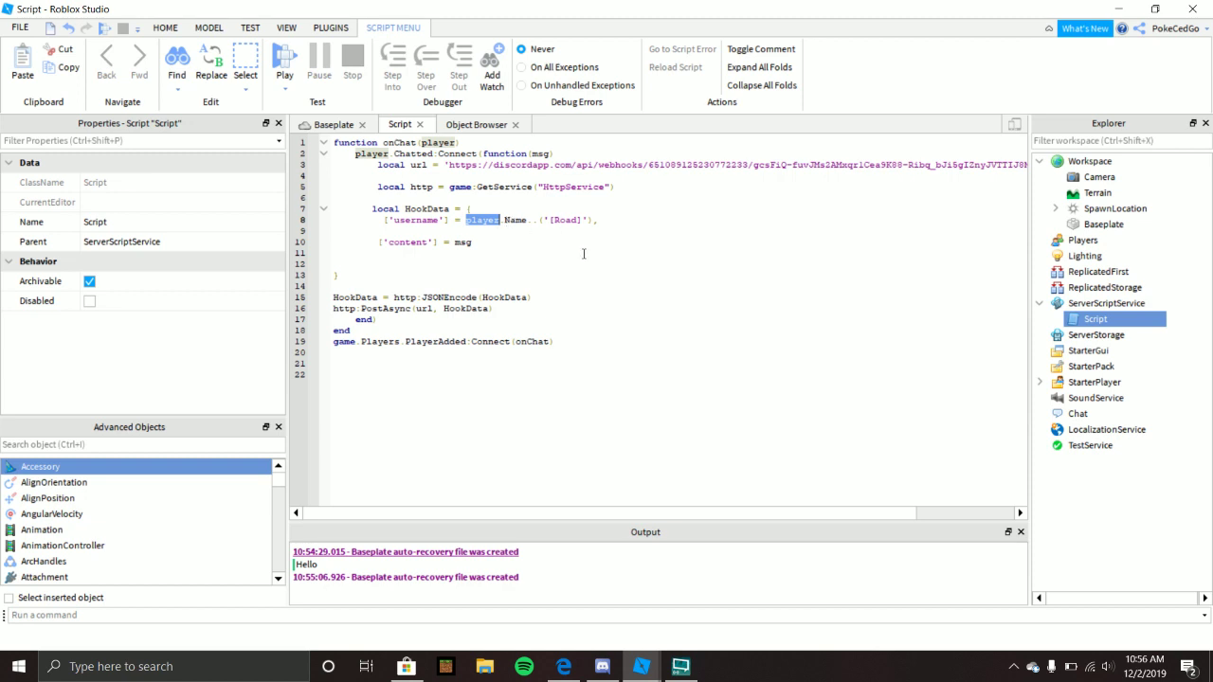
{"action": "double_click", "coordinate": [554, 220]}
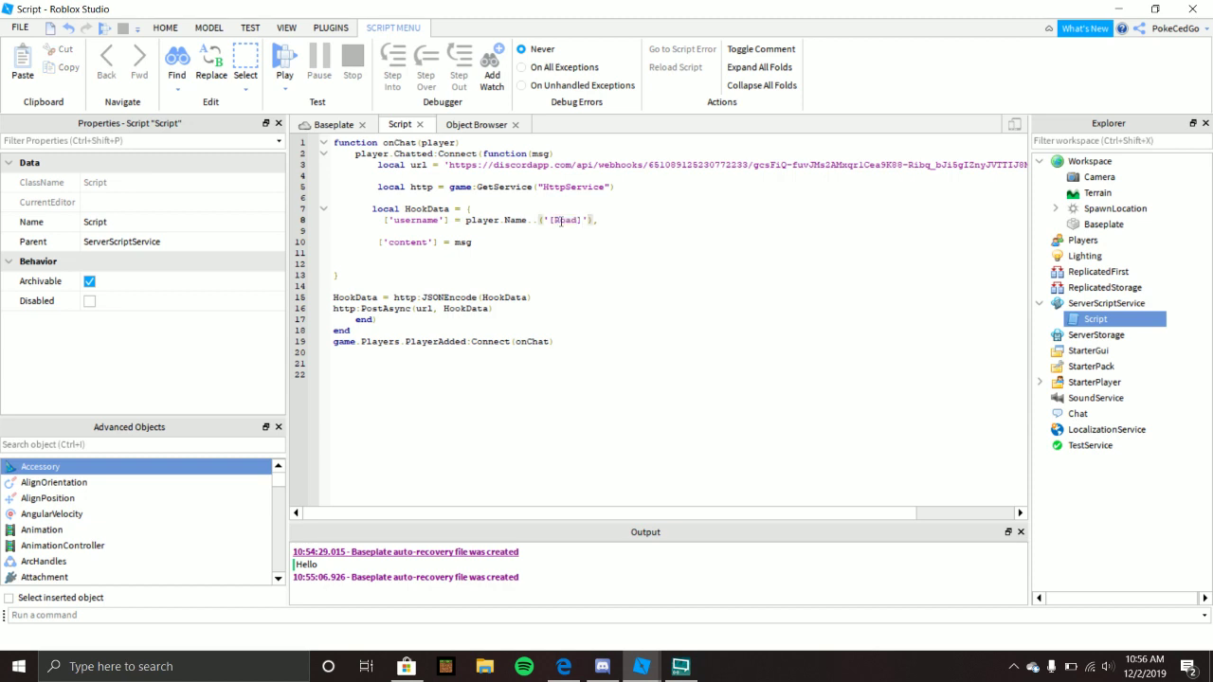
{"action": "type", "text": "RP"}
{"action": "key", "text": "BackSpace"}
{"action": "key", "text": "BackSpace"}
{"action": "key", "text": "BackSpace"}
{"action": "key", "text": "BackSpace"}
{"action": "key", "text": "BackSpace"}
{"action": "key", "text": "BackSpace"}
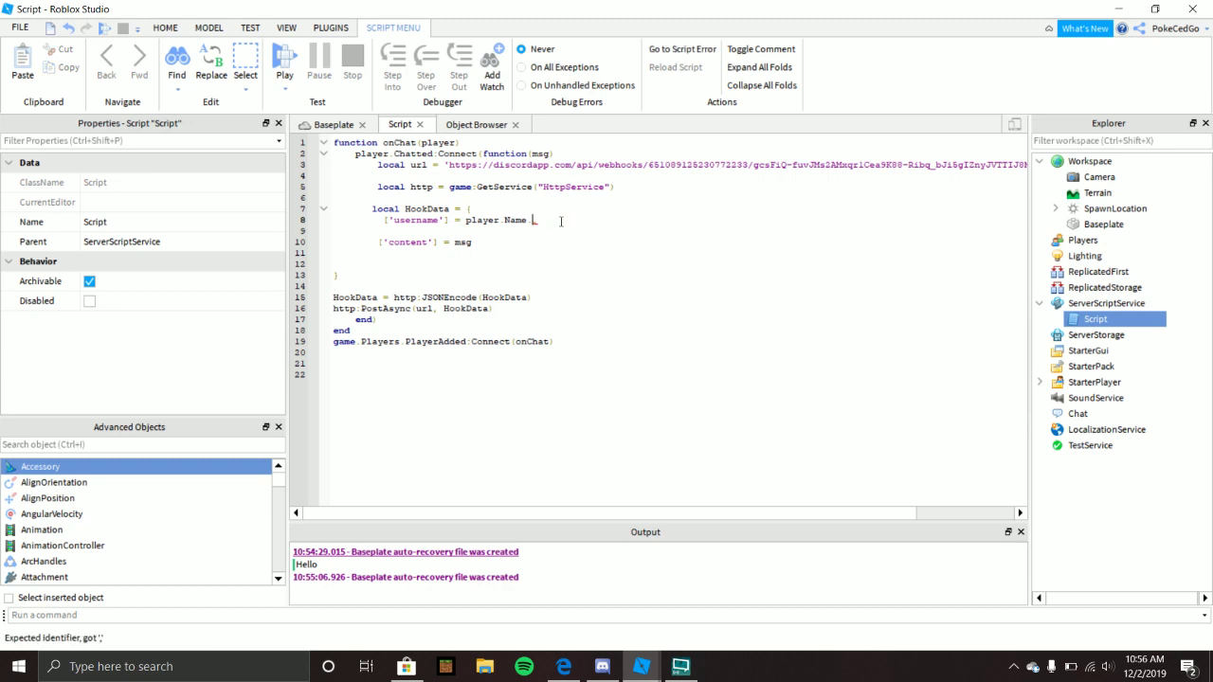
{"action": "key", "text": "BackSpace"}
{"action": "key", "text": "BackSpace"}
{"action": "type", "text": ".. "}
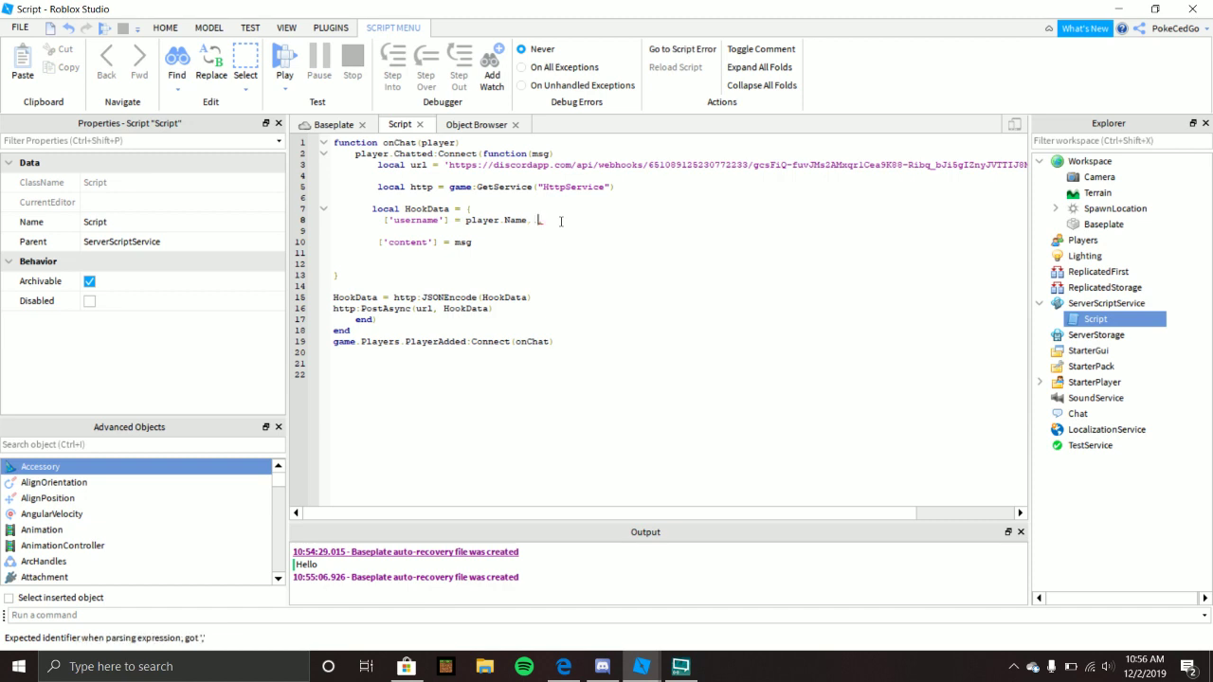
{"action": "type", "text": "("}
{"action": "type", "text": "'"}
{"action": "type", "text": "Global,"}
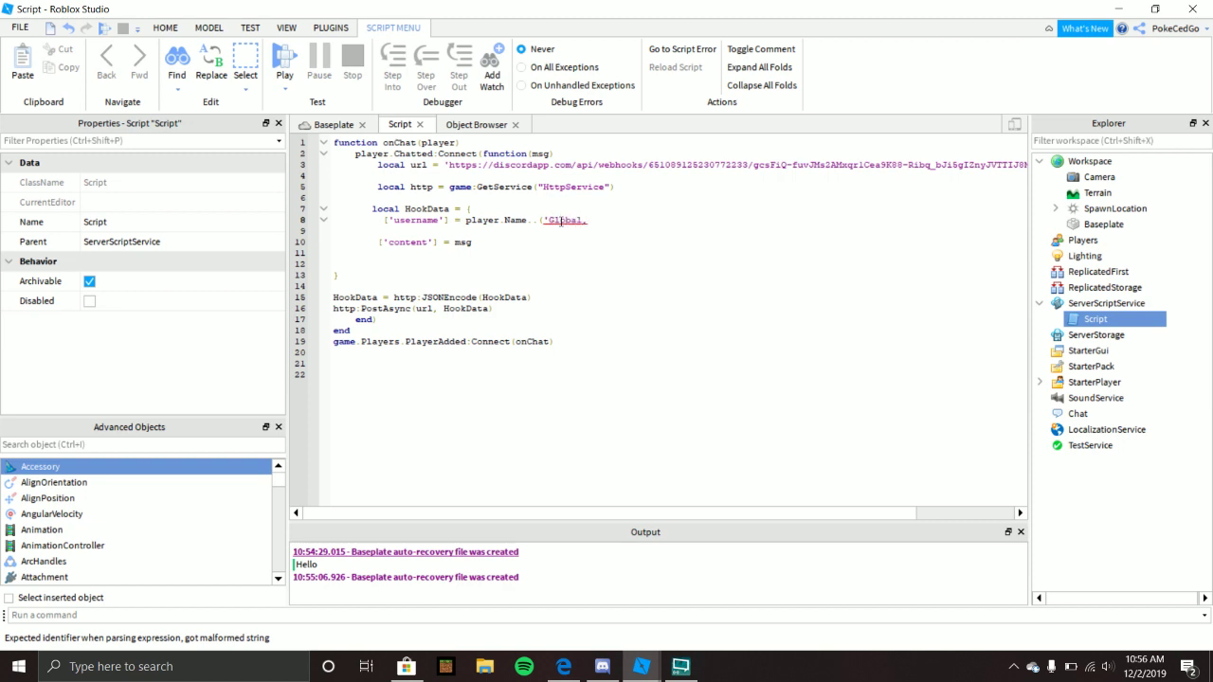
{"action": "type", "text": "')"}
- Review the content and PostAsync lines, then start a play test
{"action": "key", "text": "Down"}
{"action": "key", "text": "Down"}
{"action": "key", "text": "Down"}
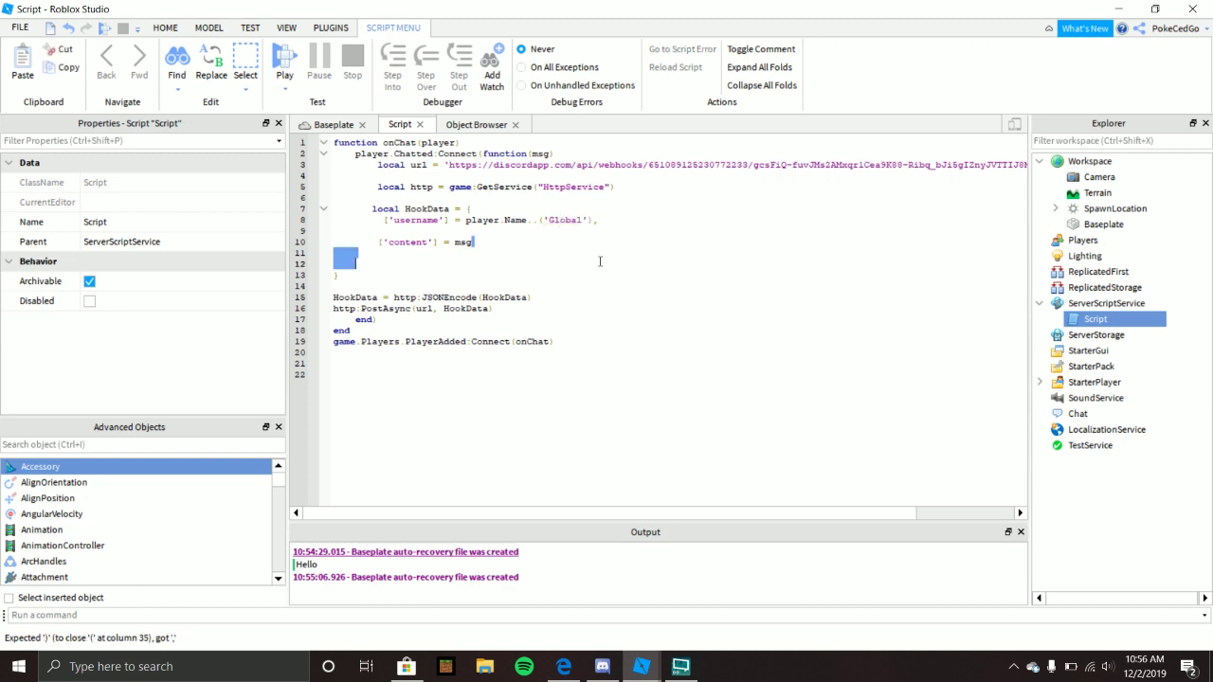
{"action": "double_click", "coordinate": [462, 244]}
{"action": "left_click", "coordinate": [476, 262]}
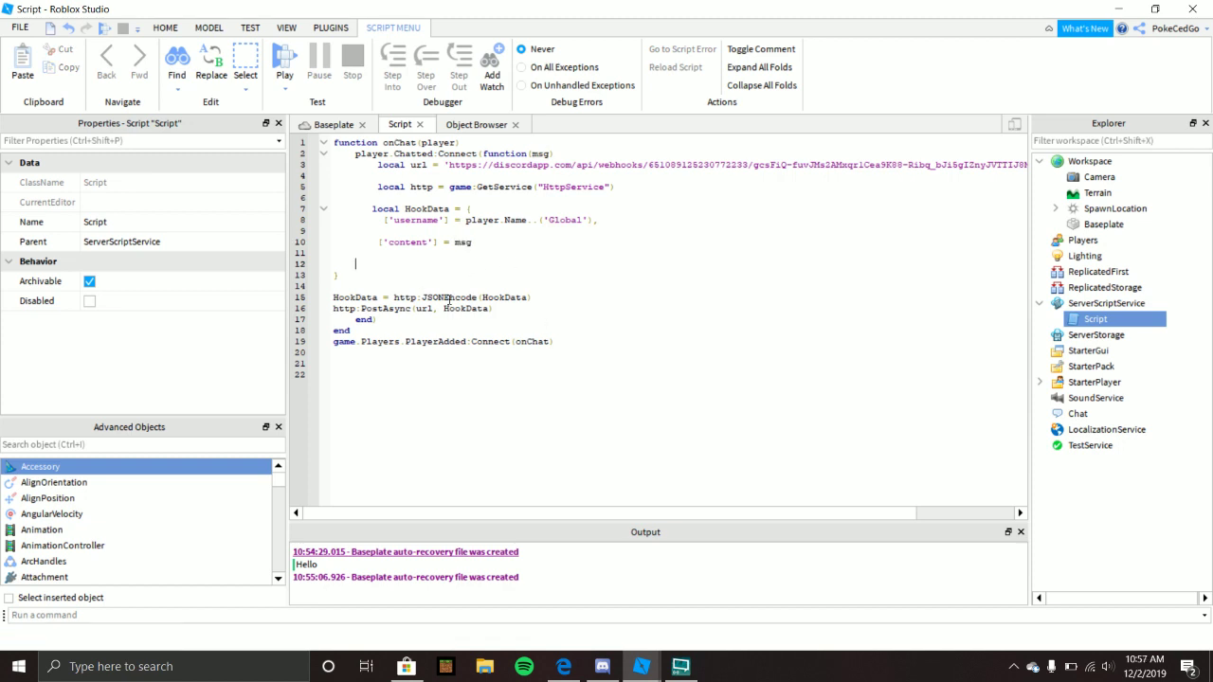
{"action": "left_click_drag", "start_coordinate": [517, 309], "coordinate": [334, 286]}
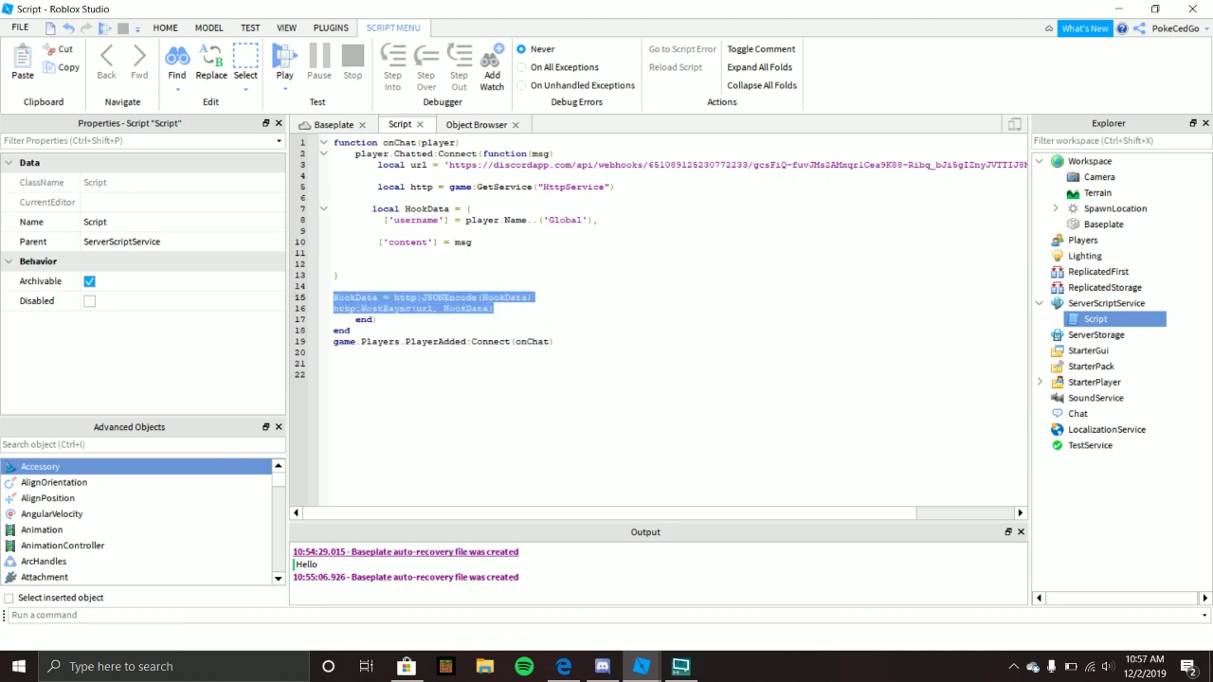
{"action": "left_click", "coordinate": [652, 303]}
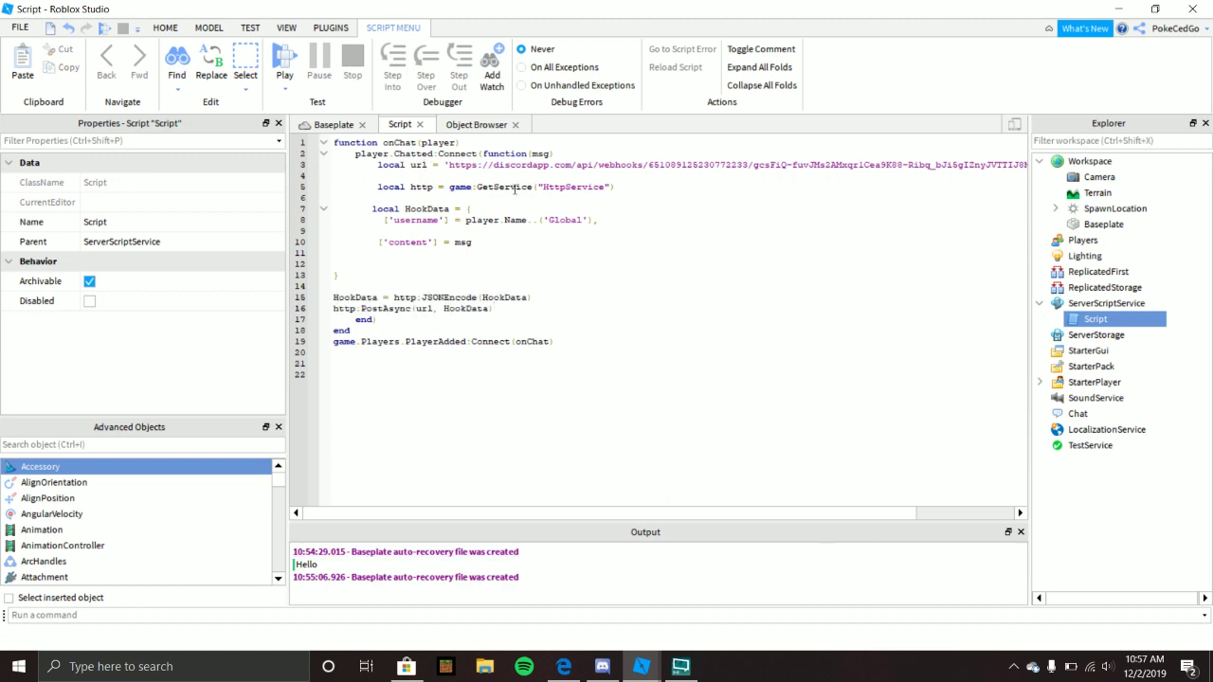
{"action": "left_click", "coordinate": [392, 165]}
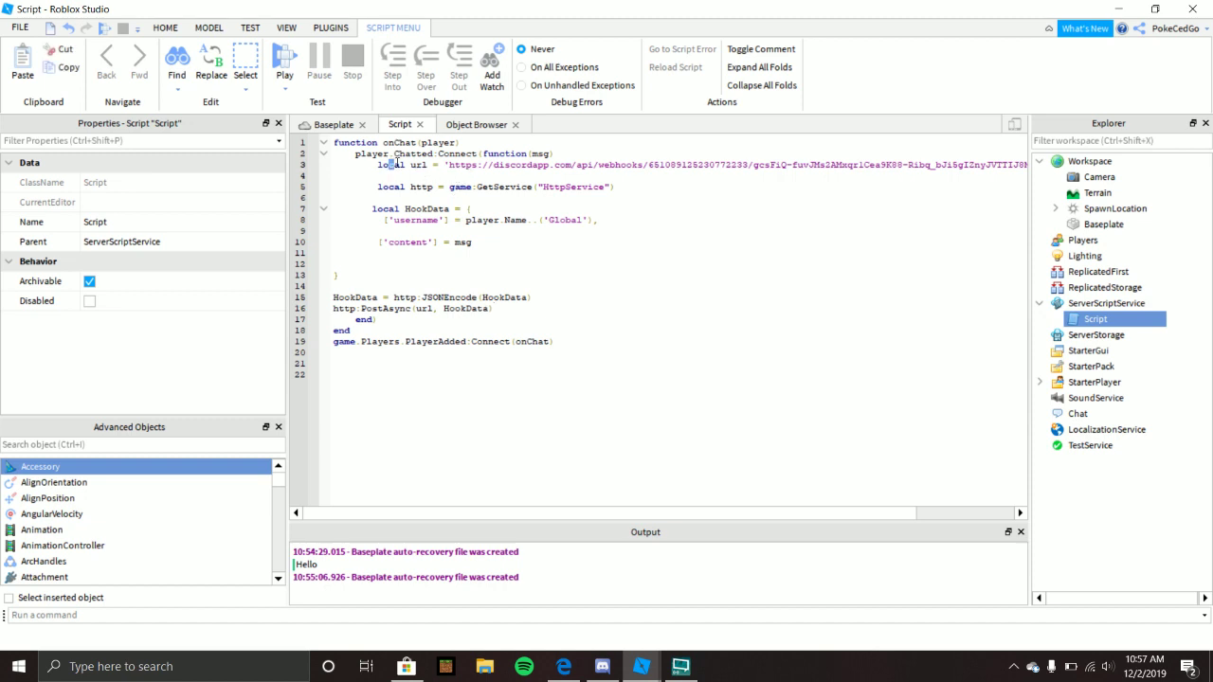
{"action": "left_click", "coordinate": [284, 62]}
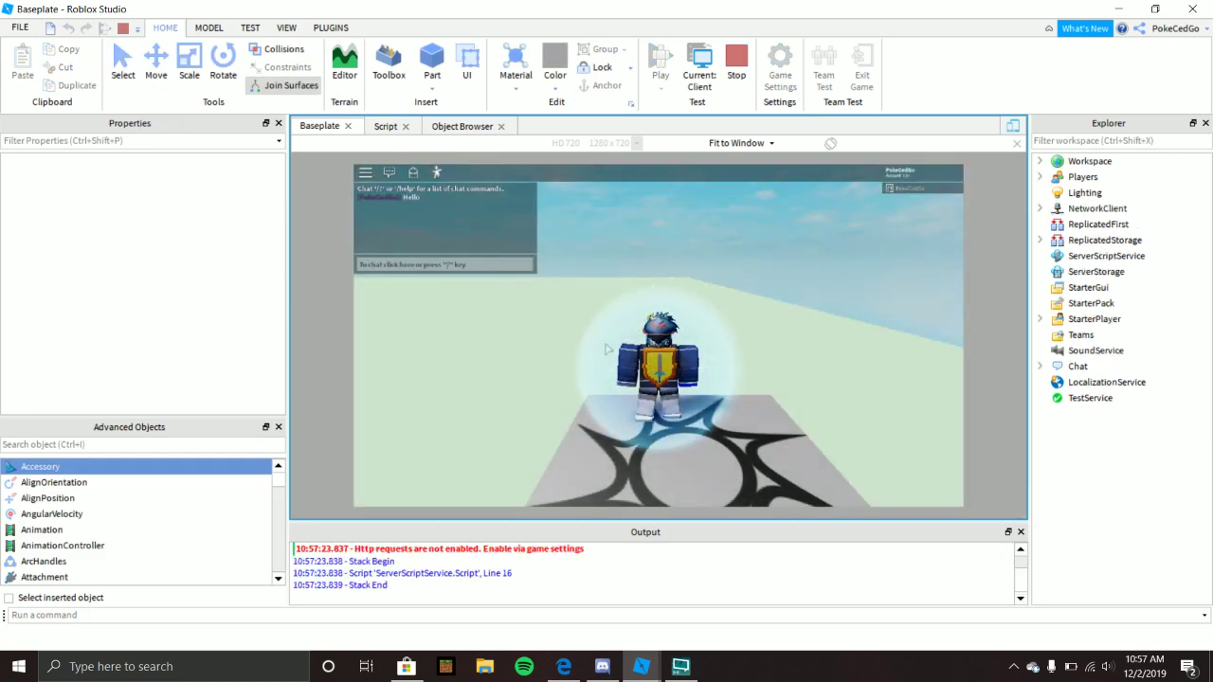
- Stop the test, turn on Allow HTTP Requests in Game Settings Options, and save
{"action": "left_click", "coordinate": [730, 68]}
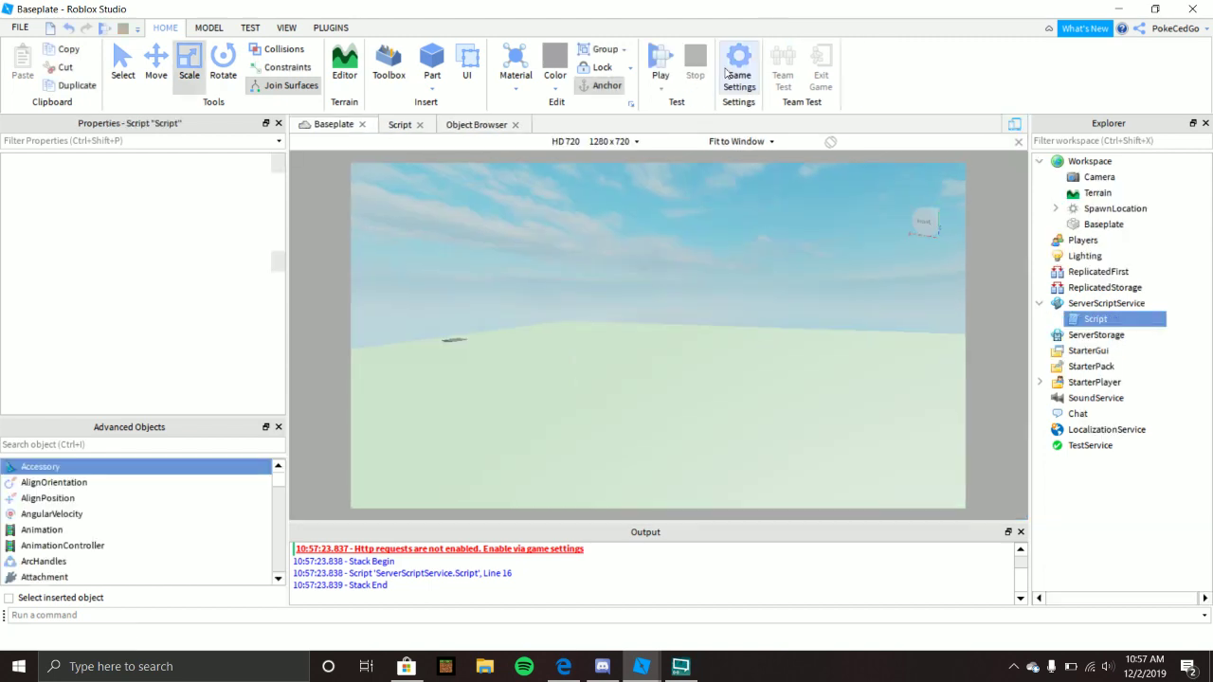
{"action": "left_click", "coordinate": [732, 71]}
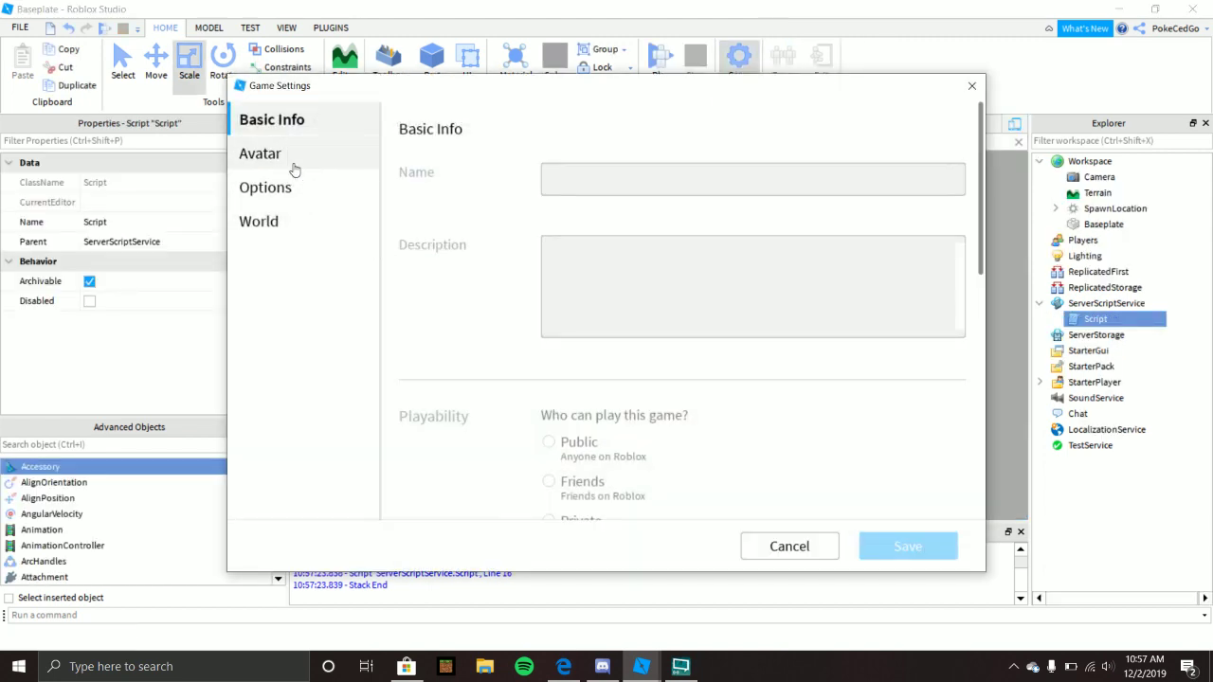
{"action": "left_click", "coordinate": [287, 194]}
{"action": "left_click", "coordinate": [290, 226]}
{"action": "left_click", "coordinate": [284, 189]}
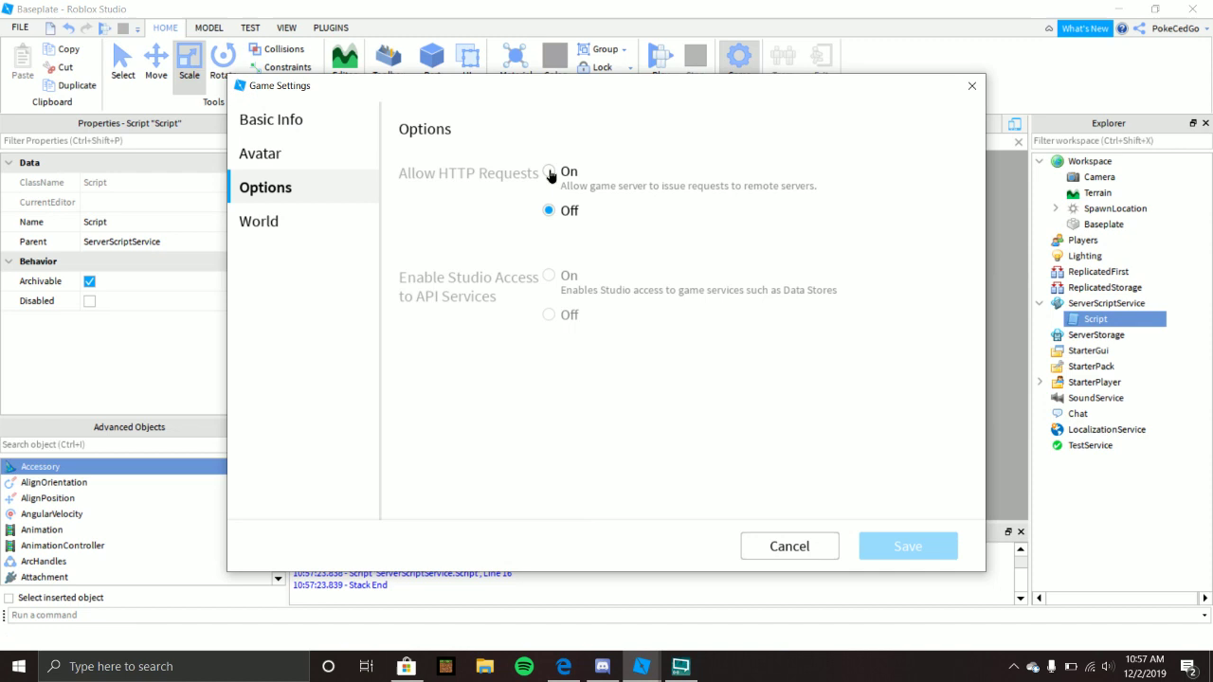
{"action": "left_click", "coordinate": [549, 174]}
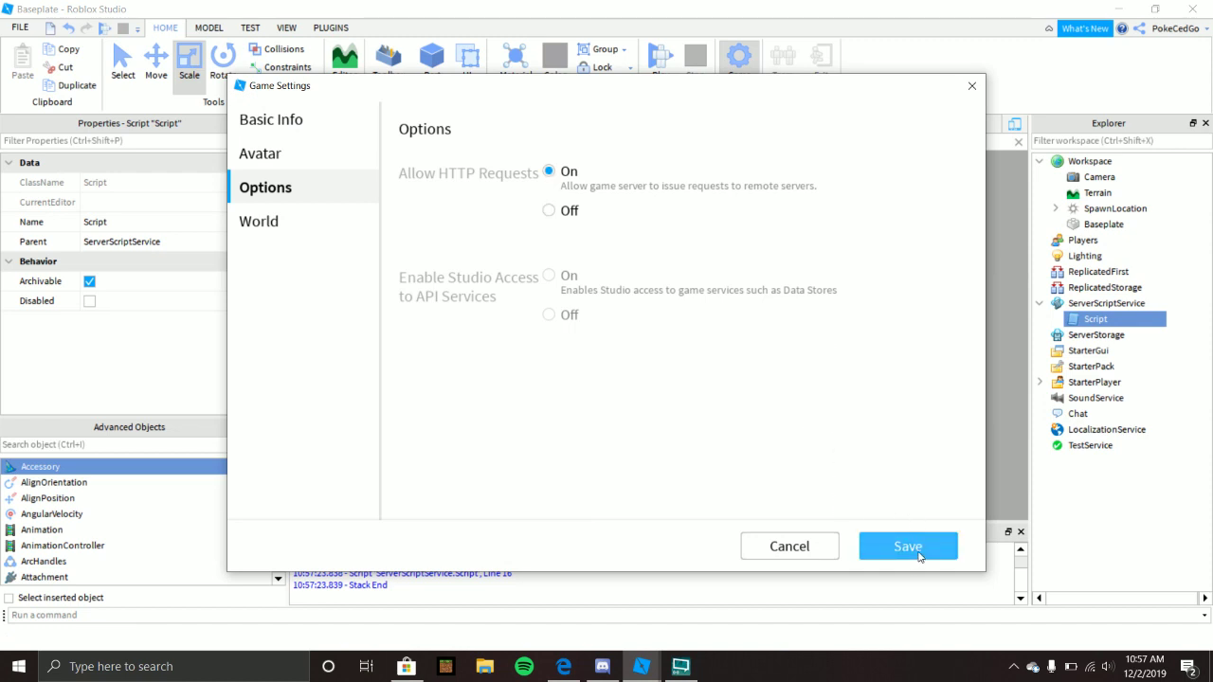
{"action": "left_click", "coordinate": [910, 549]}
{"action": "left_click", "coordinate": [111, 34]}
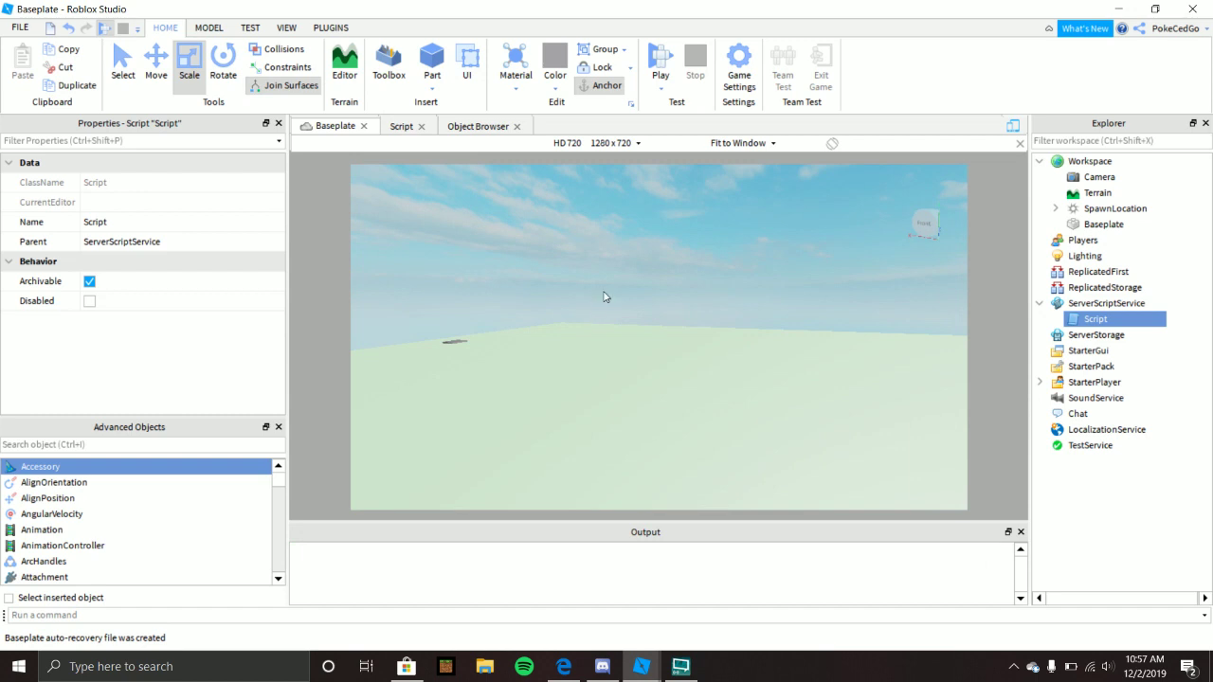
- Play-test the game and chat 'Hi' and 'Hello', checking Discord for the posted messages
{"action": "key", "text": "F5"}
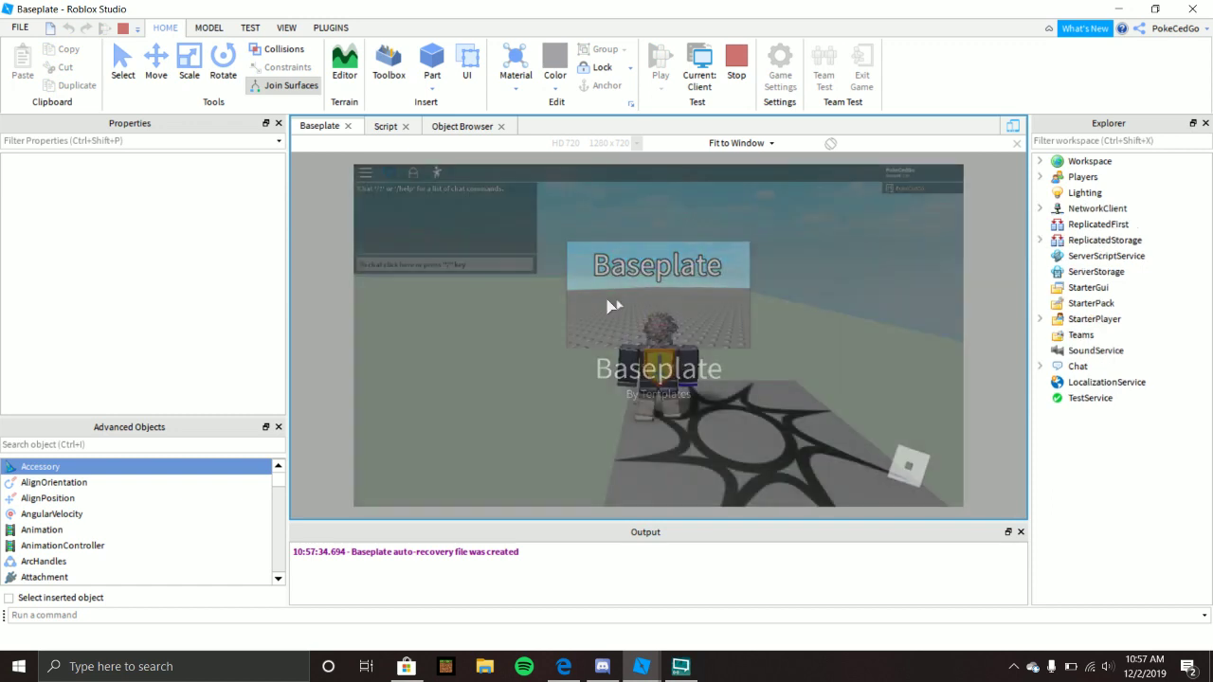
{"action": "key", "text": "Return"}
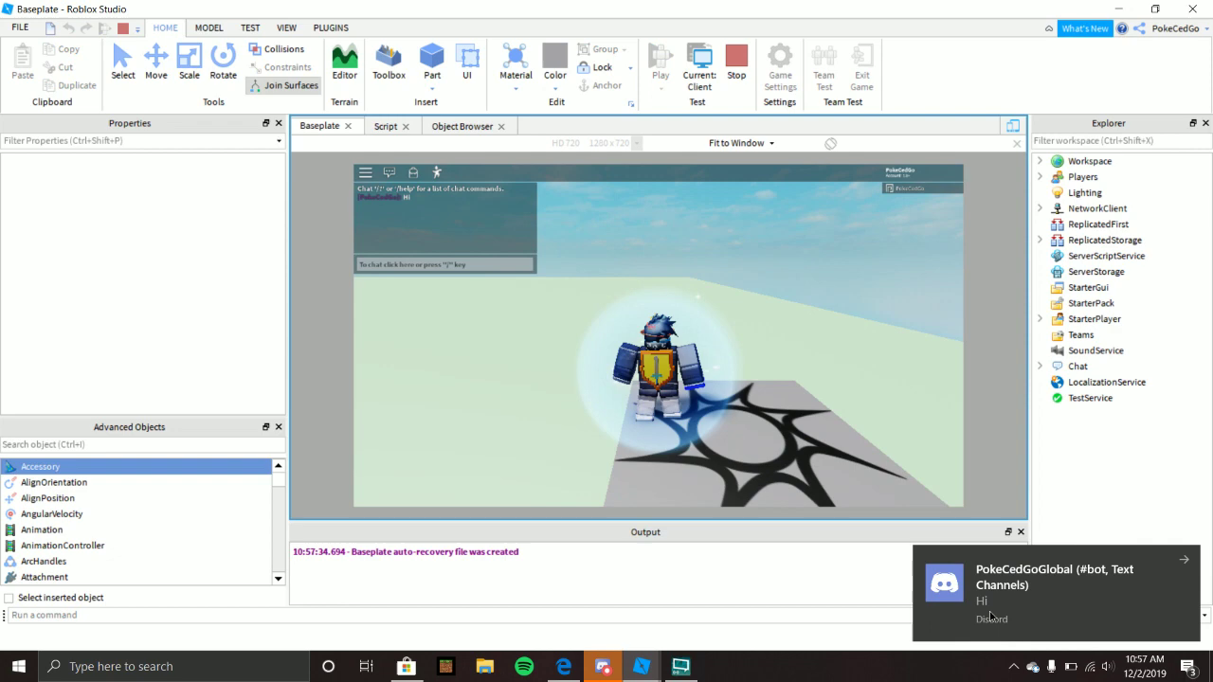
{"action": "left_click", "coordinate": [990, 607]}
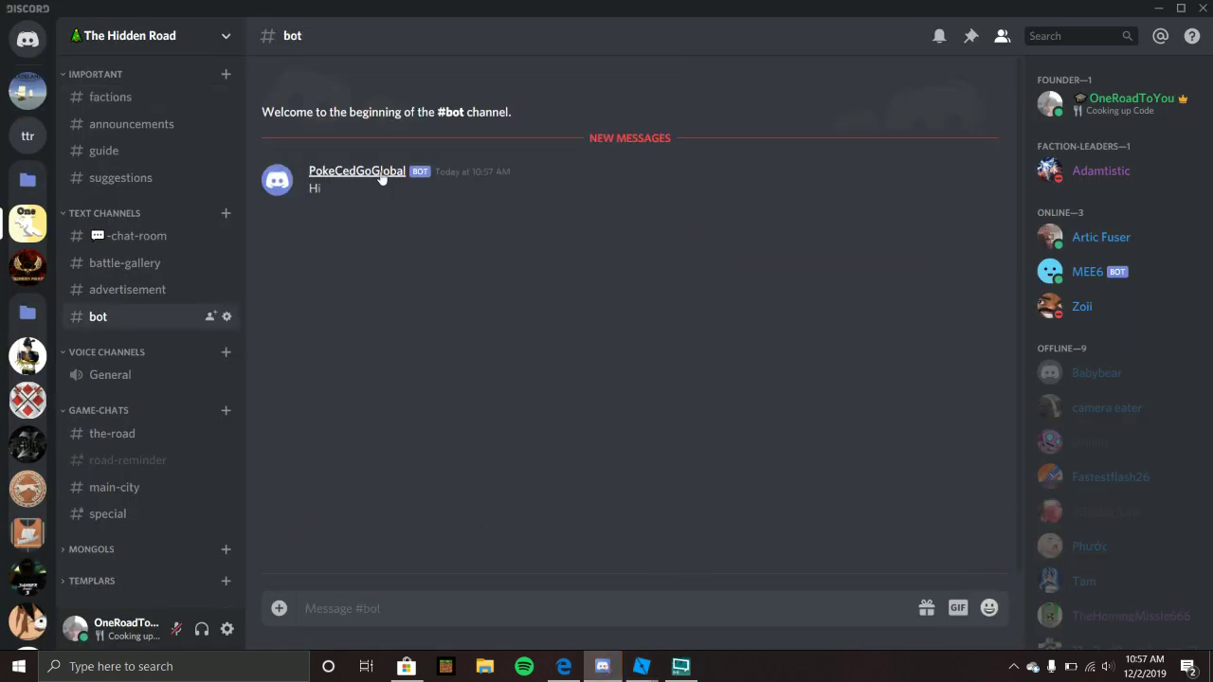
{"action": "left_click", "coordinate": [642, 666]}
{"action": "left_click", "coordinate": [578, 619]}
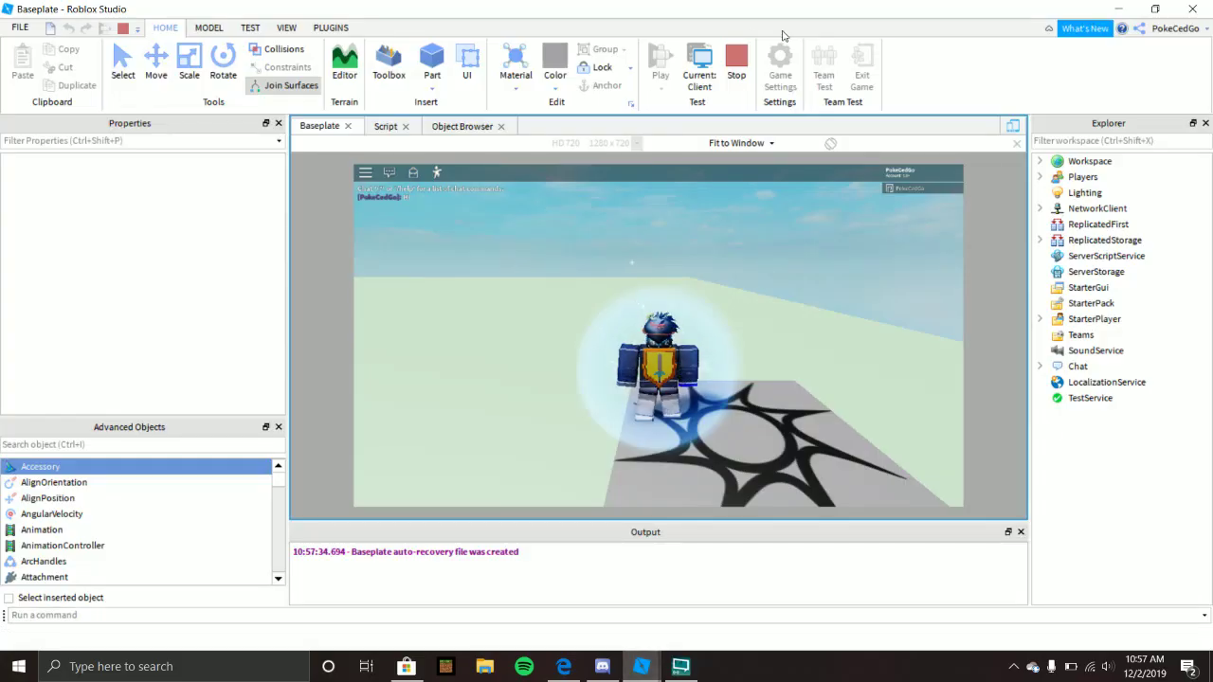
{"action": "type", "text": "Hello"}
{"action": "key", "text": "Return"}
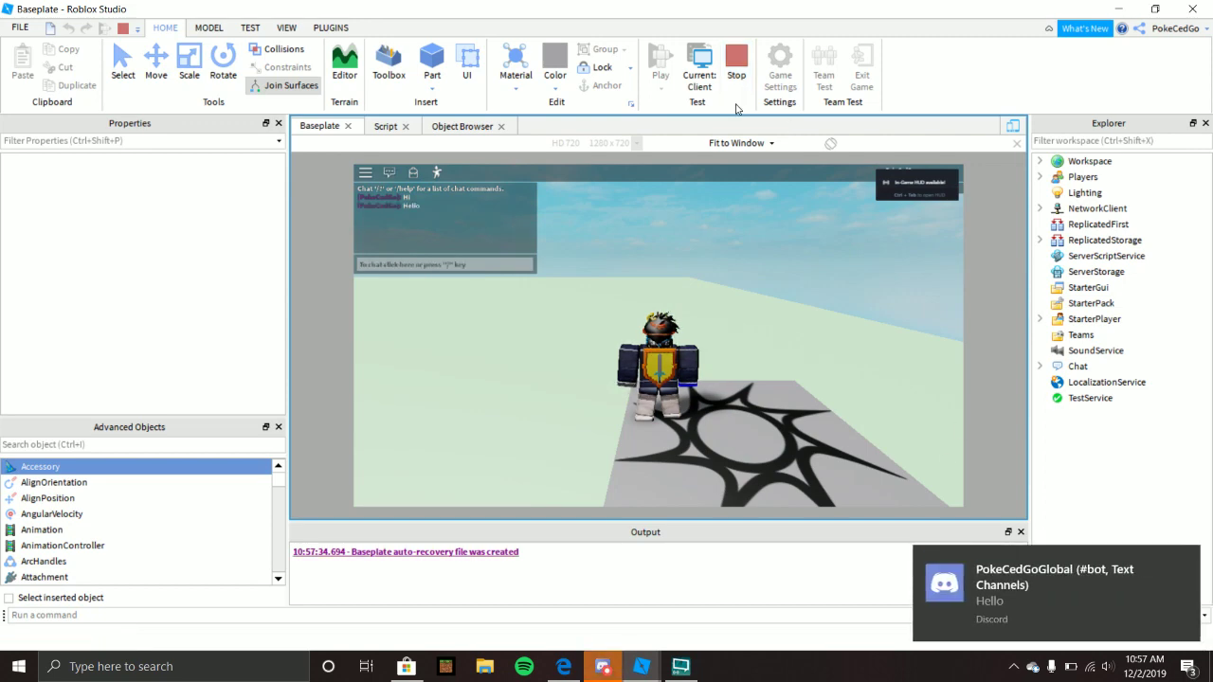
- Stop the play test and reopen the Script to put a space before 'Global'
{"action": "left_click", "coordinate": [736, 66]}
{"action": "left_click", "coordinate": [1094, 320]}
{"action": "double_click", "coordinate": [1072, 320]}
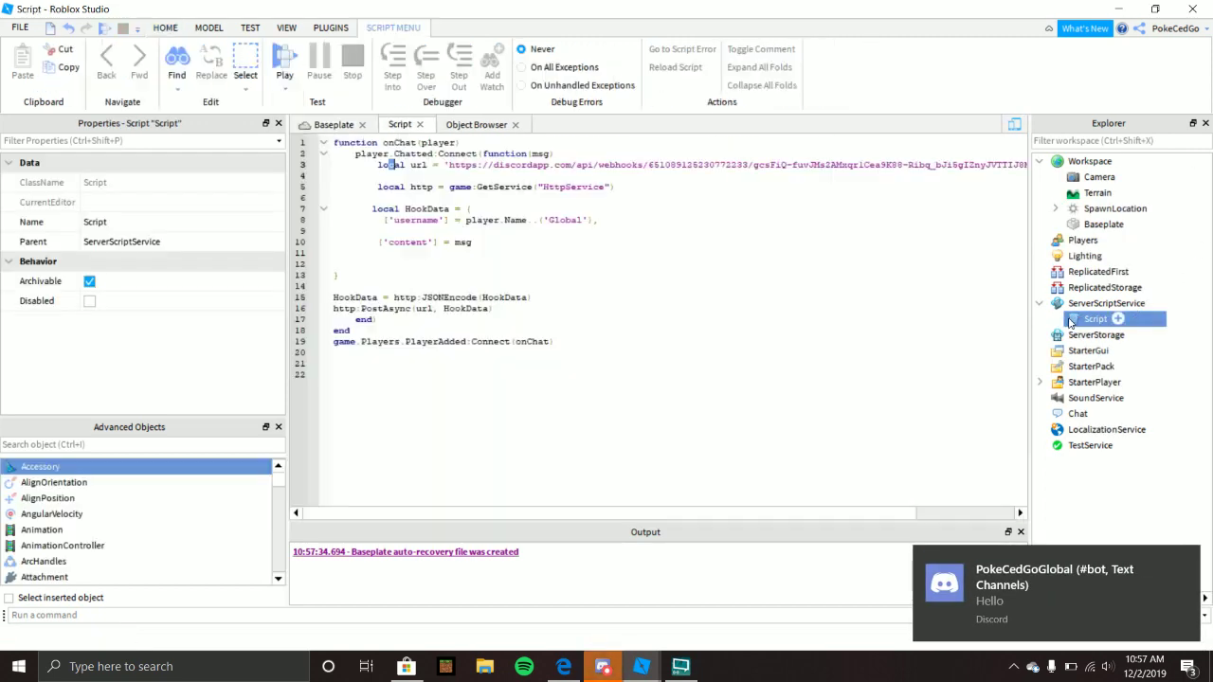
{"action": "left_click", "coordinate": [555, 220]}
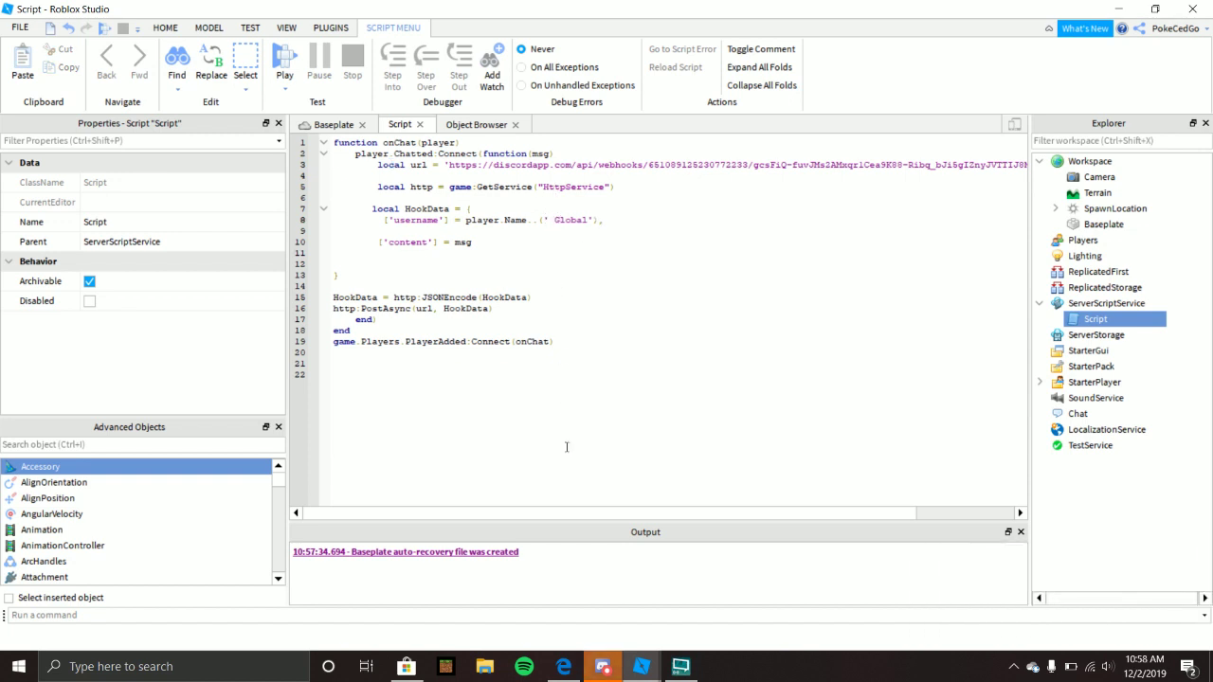
{"action": "left_click", "coordinate": [611, 677]}
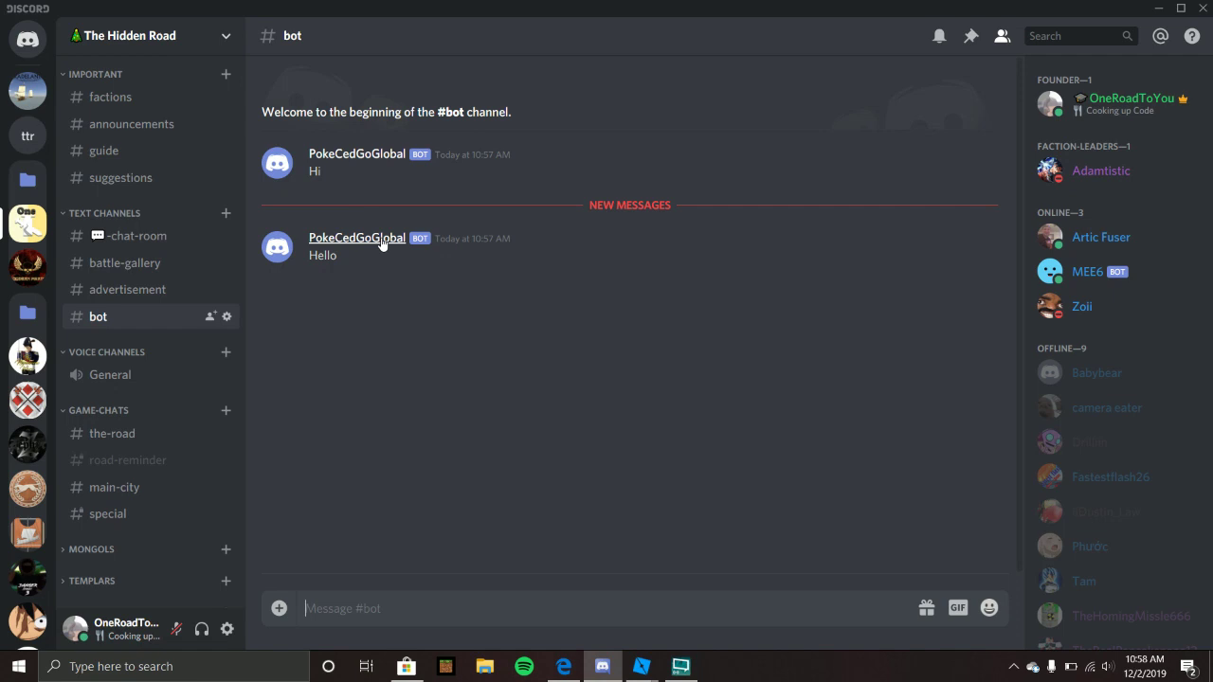
- Delete the #bot channel from its channel settings
{"action": "left_click", "coordinate": [226, 317]}
{"action": "left_click", "coordinate": [232, 216]}
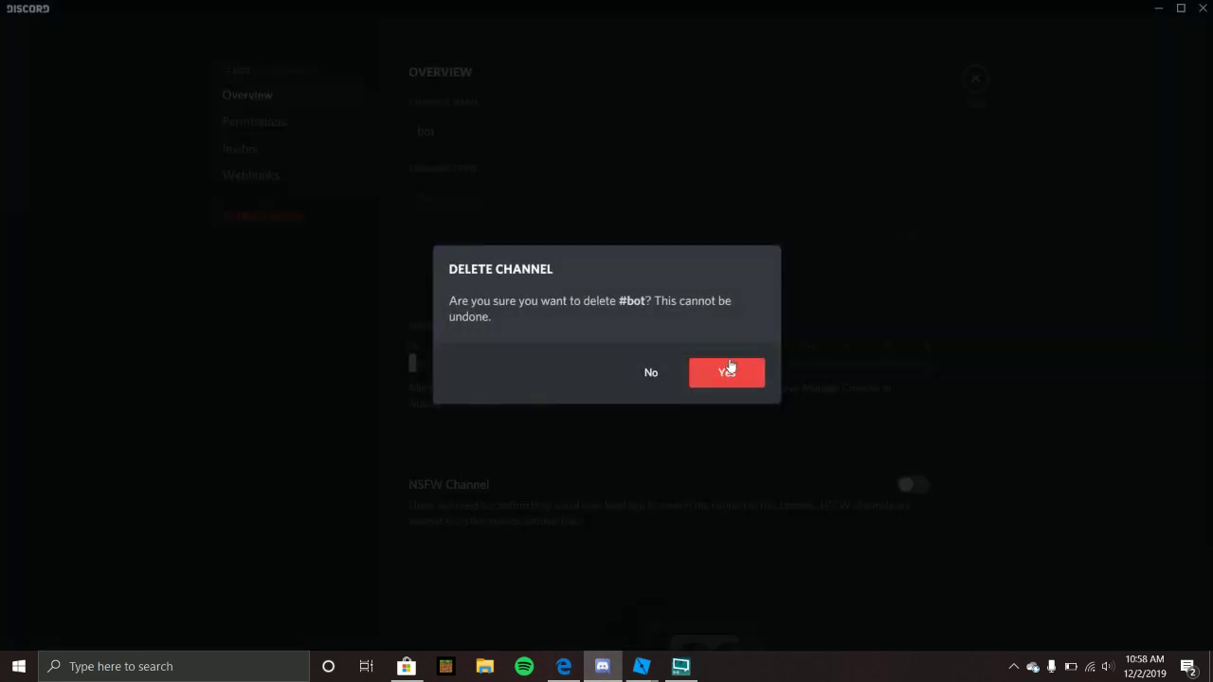
{"action": "key", "text": "Return"}
{"action": "left_click", "coordinate": [128, 38]}
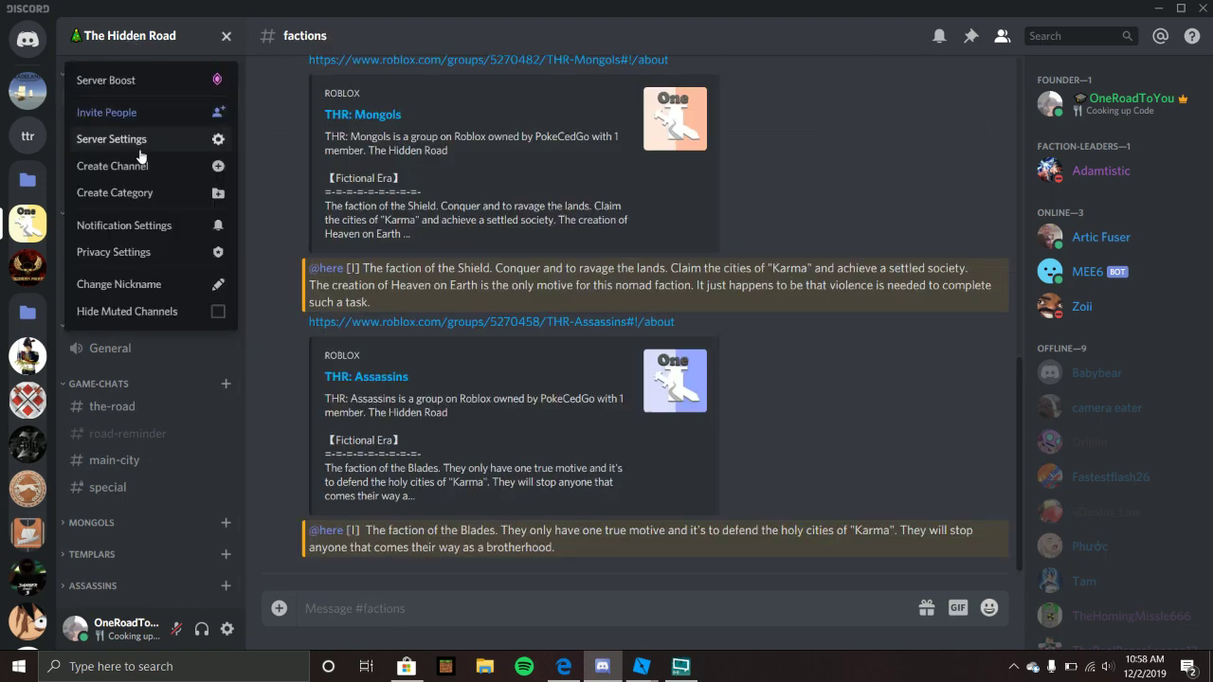
{"action": "left_click", "coordinate": [134, 140]}
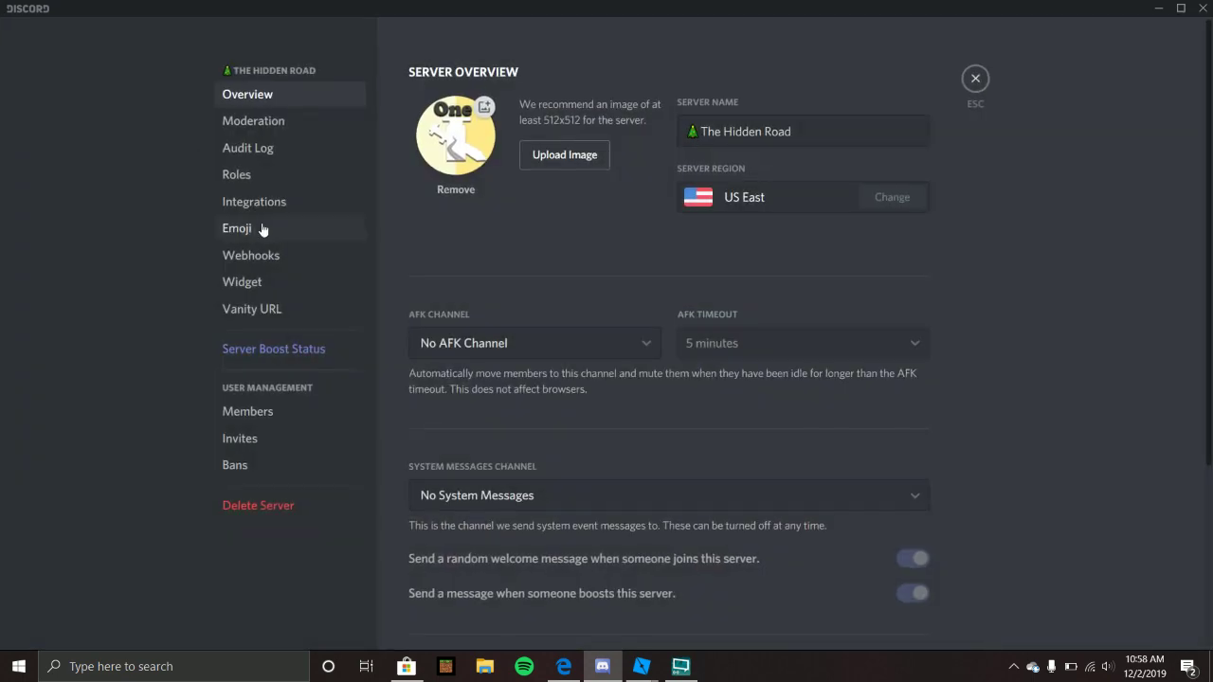
{"action": "left_click", "coordinate": [319, 246]}
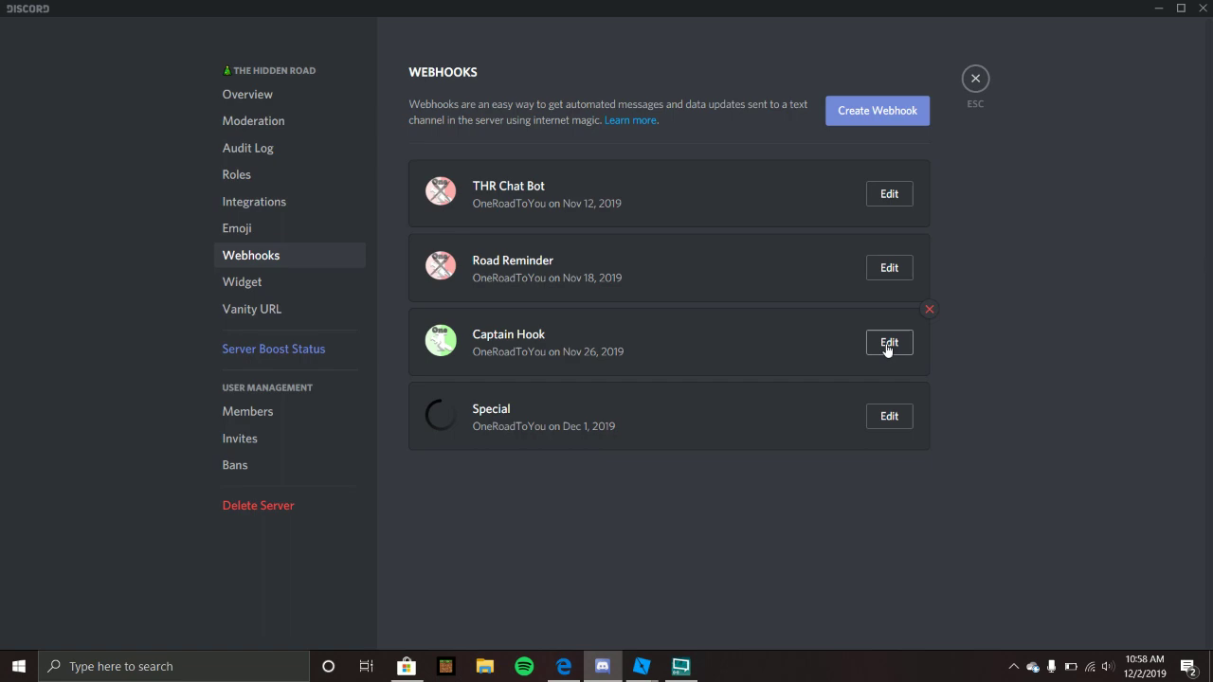
{"action": "left_click", "coordinate": [888, 344]}
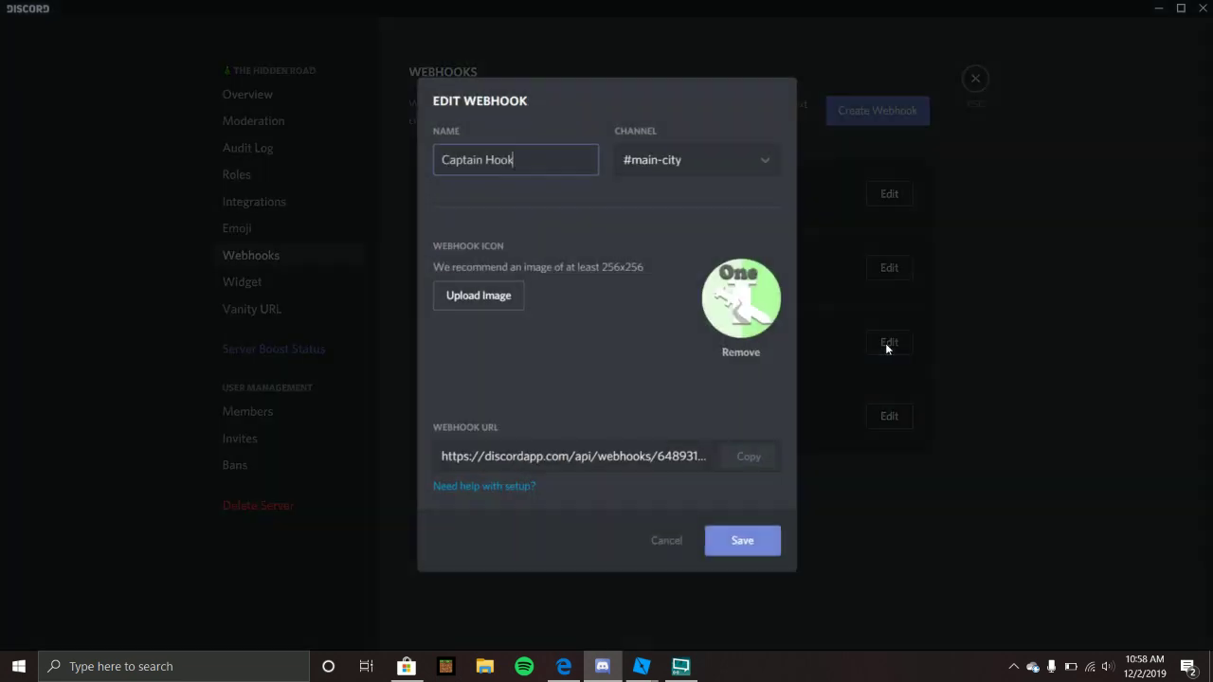
{"action": "left_click", "coordinate": [990, 374]}
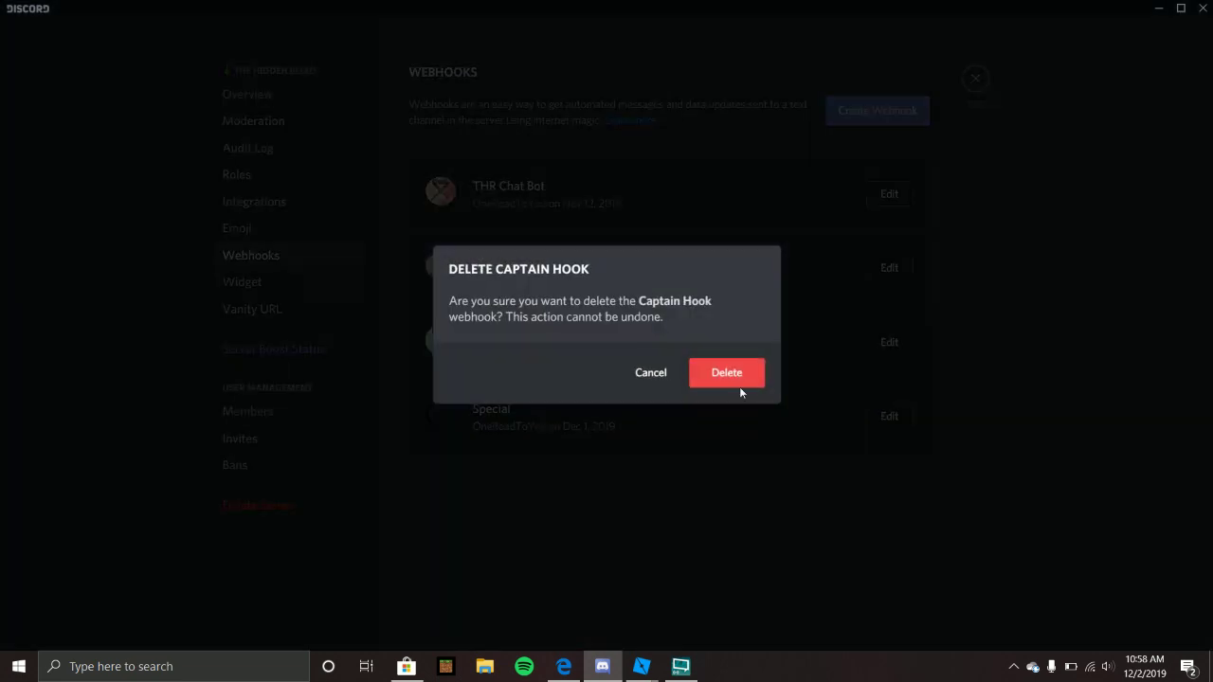
{"action": "left_click", "coordinate": [733, 371]}
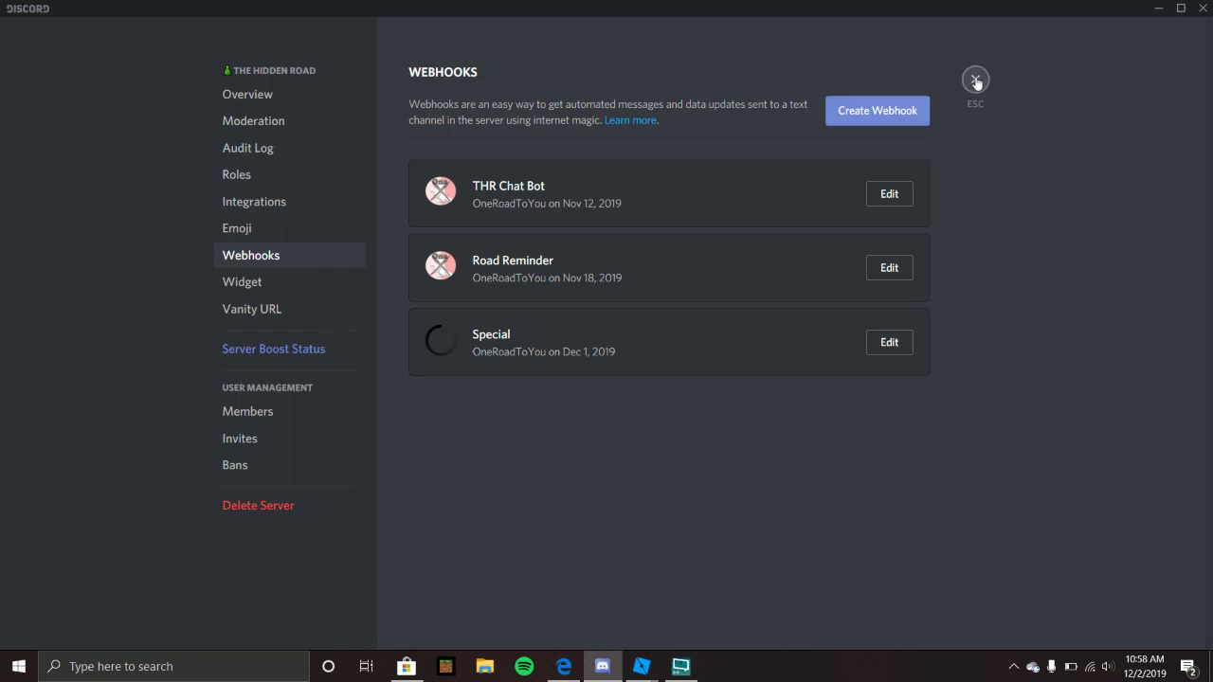
{"action": "left_click", "coordinate": [975, 81]}
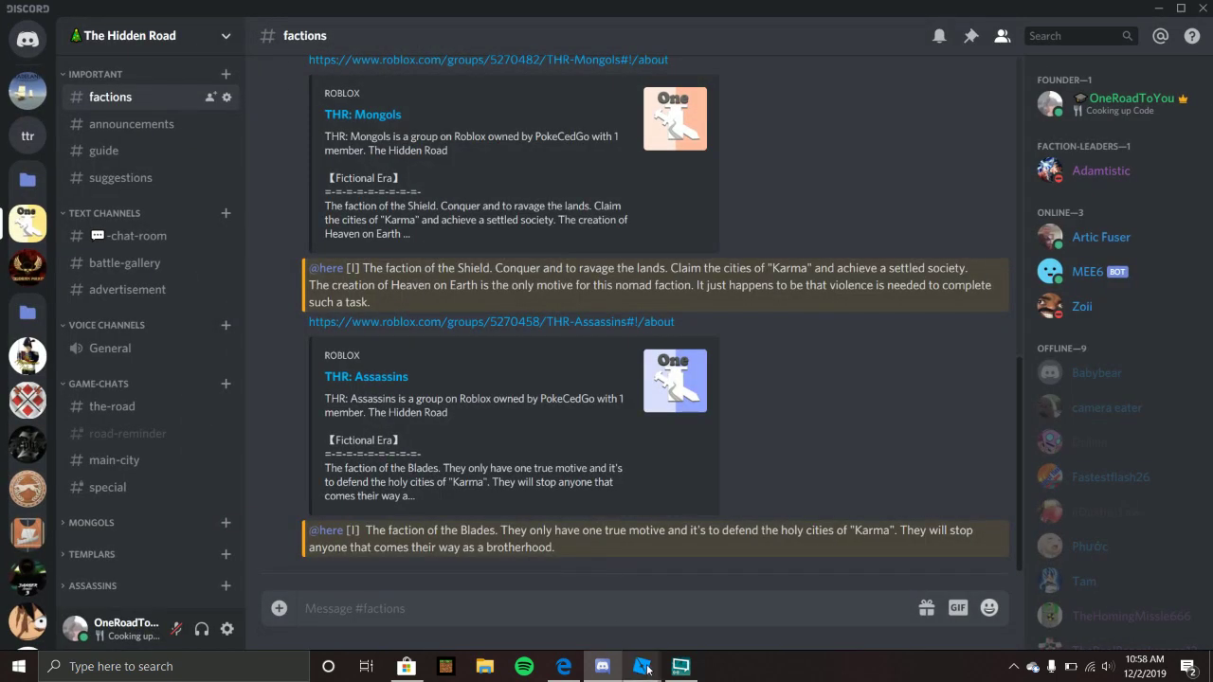
{"action": "mouse_move", "coordinate": [641, 666]}
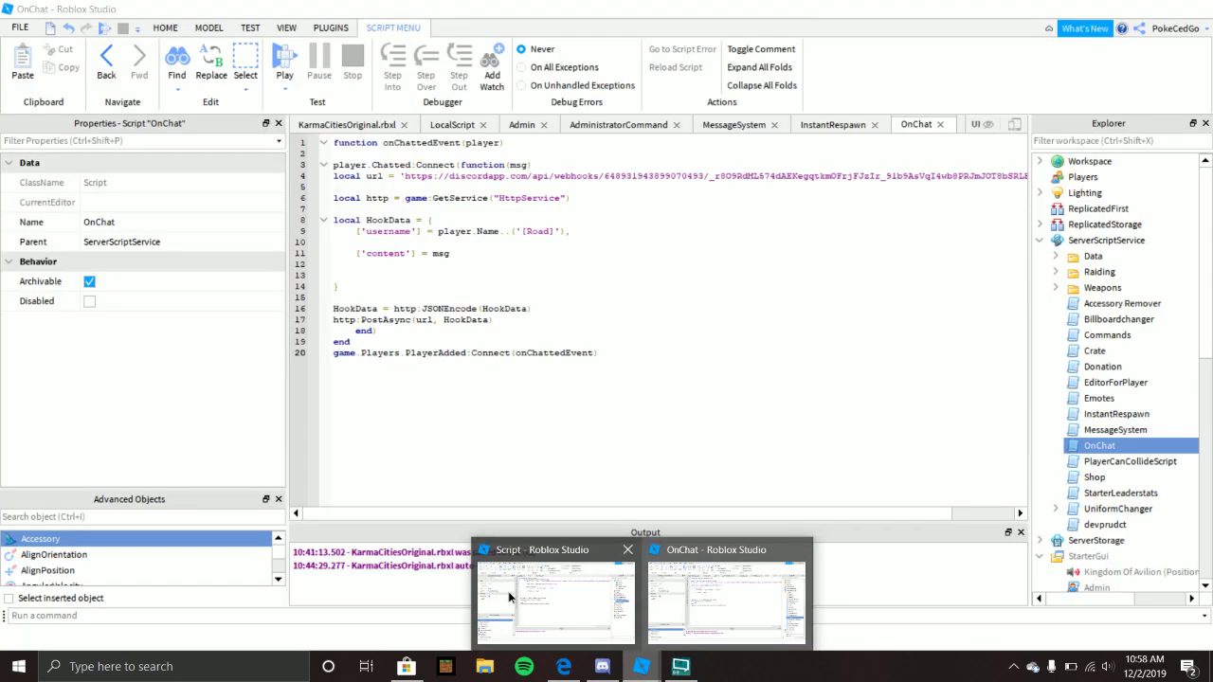
- Return to the Baseplate Studio window and reopen Script under ServerScriptService
{"action": "left_click", "coordinate": [512, 597]}
{"action": "left_click", "coordinate": [329, 126]}
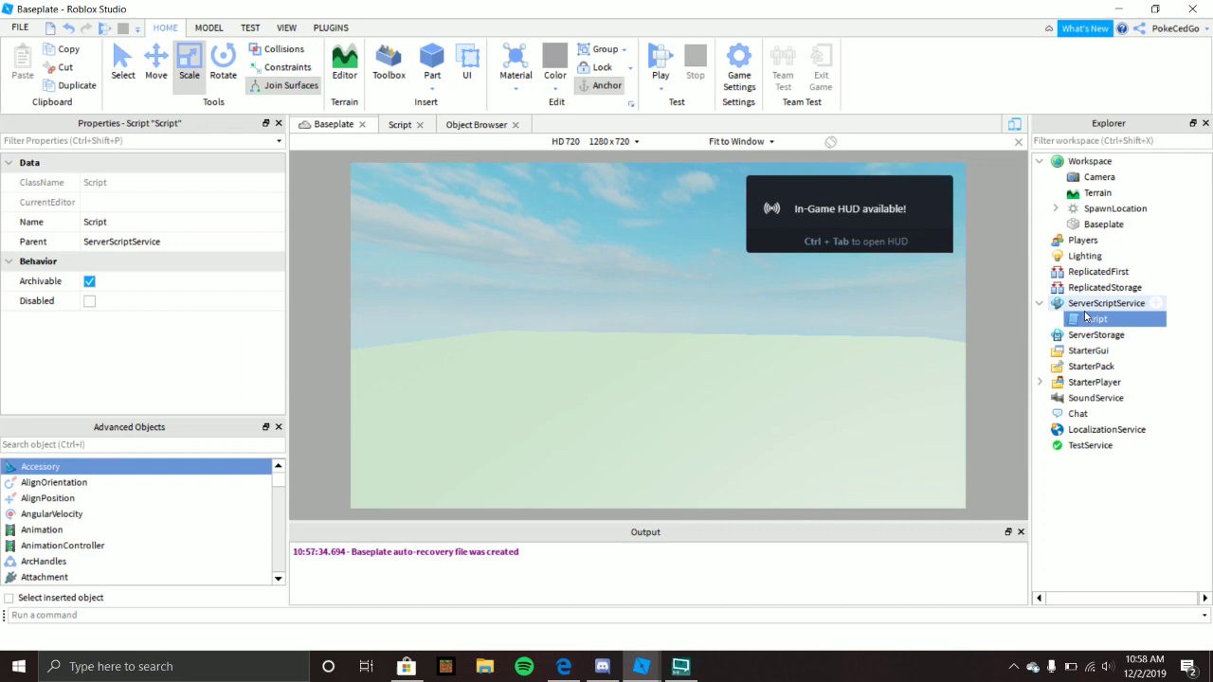
{"action": "double_click", "coordinate": [1106, 303]}
{"action": "left_click", "coordinate": [1039, 304]}
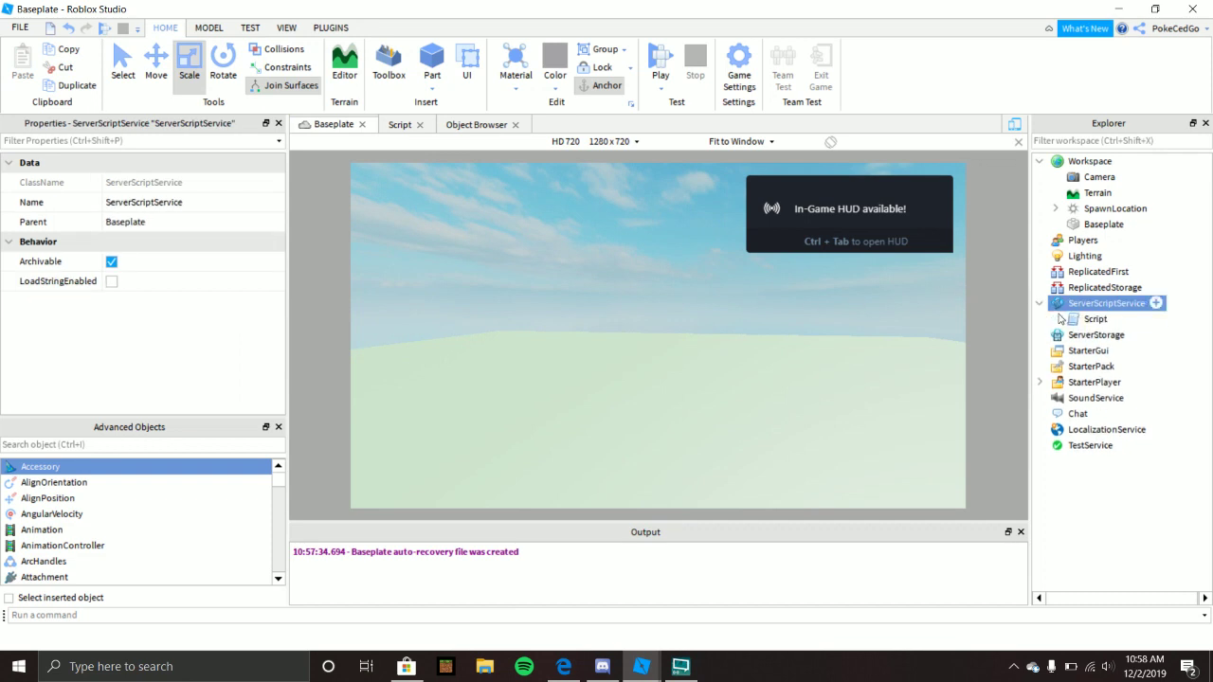
{"action": "double_click", "coordinate": [1104, 319]}
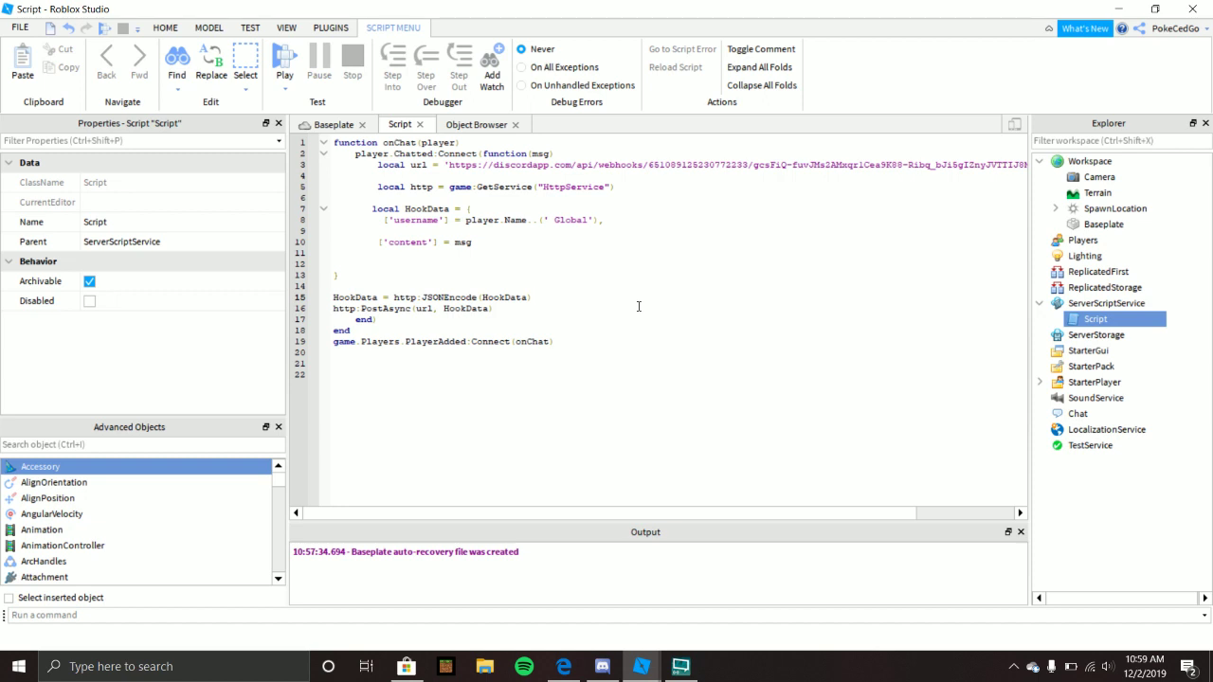
- Review lines 3–13 of the webhook script, then orbit the Baseplate 3D view
{"action": "left_click_drag", "start_coordinate": [369, 174], "coordinate": [337, 284]}
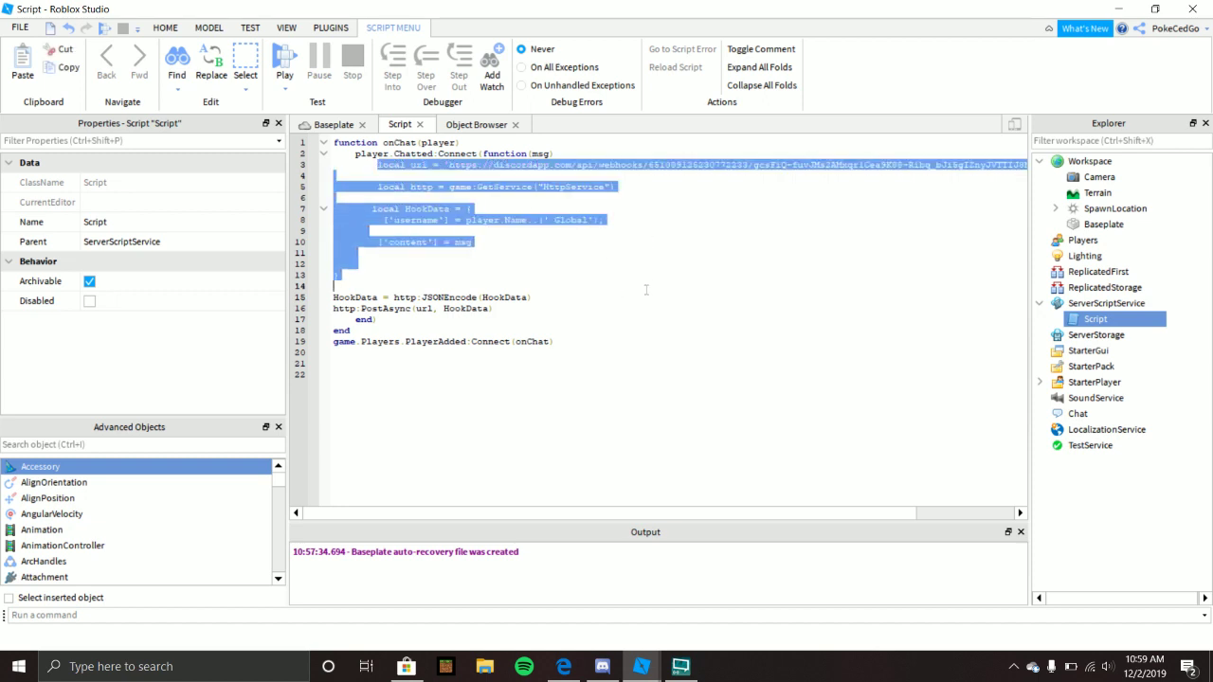
{"action": "left_click", "coordinate": [650, 280]}
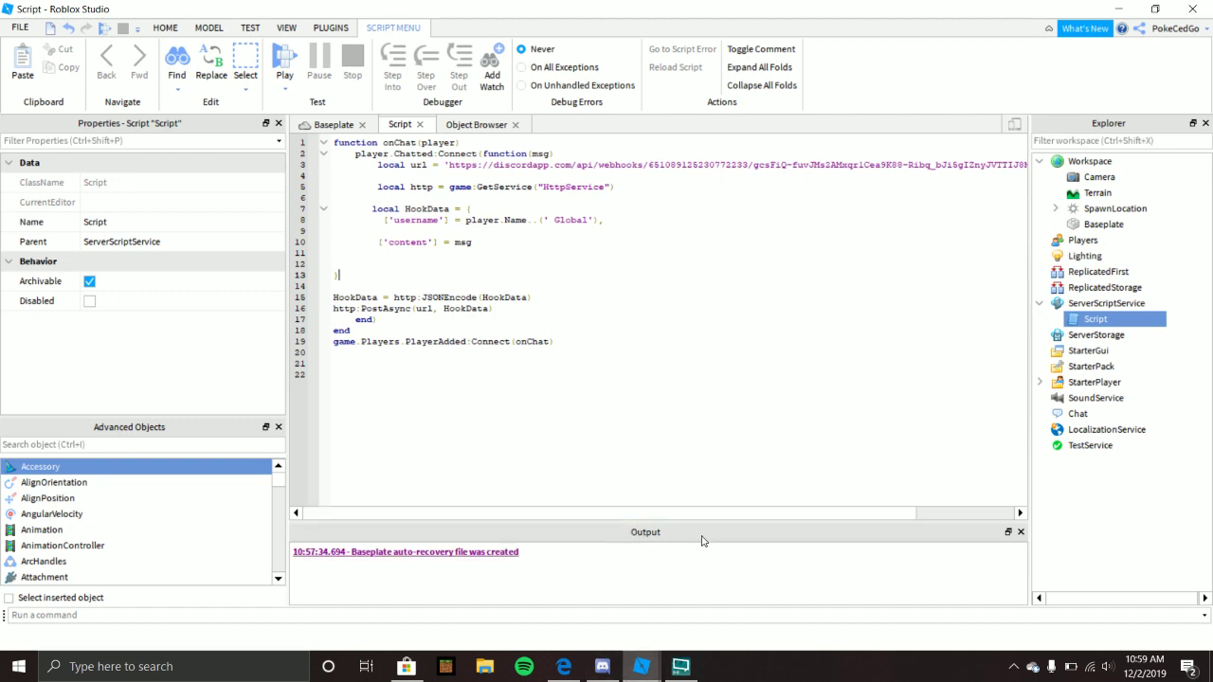
{"action": "left_click", "coordinate": [331, 125]}
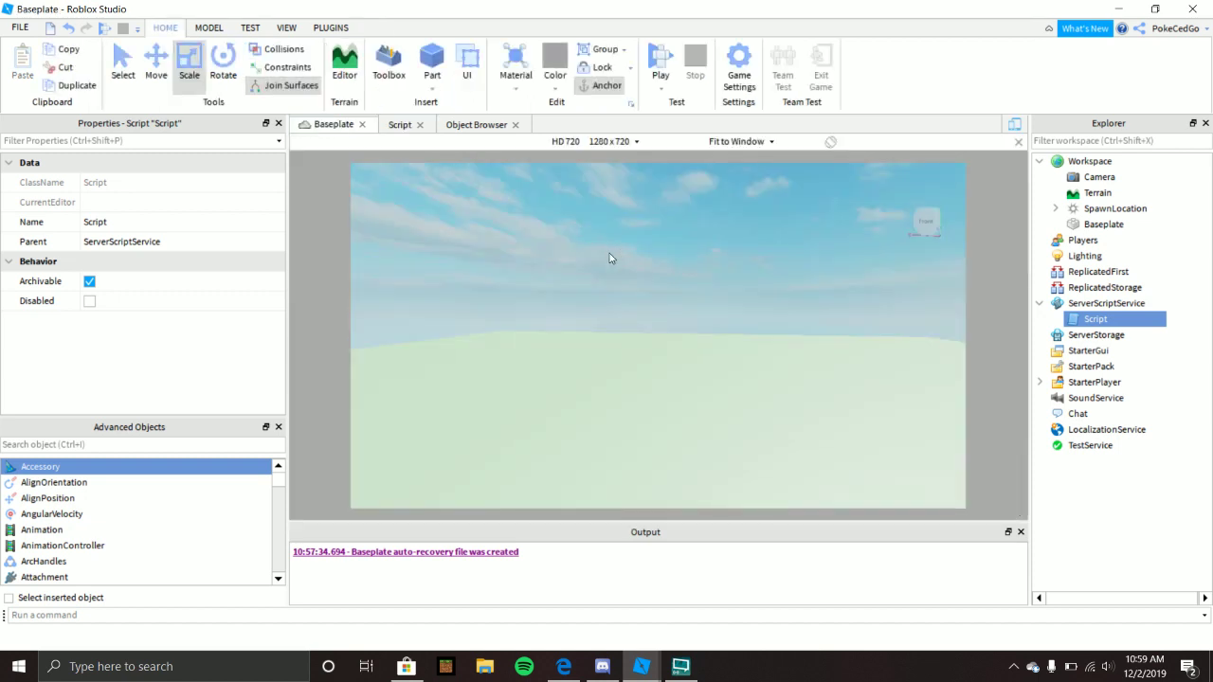
{"action": "right_click_drag", "start_coordinate": [599, 265], "coordinate": [605, 263]}
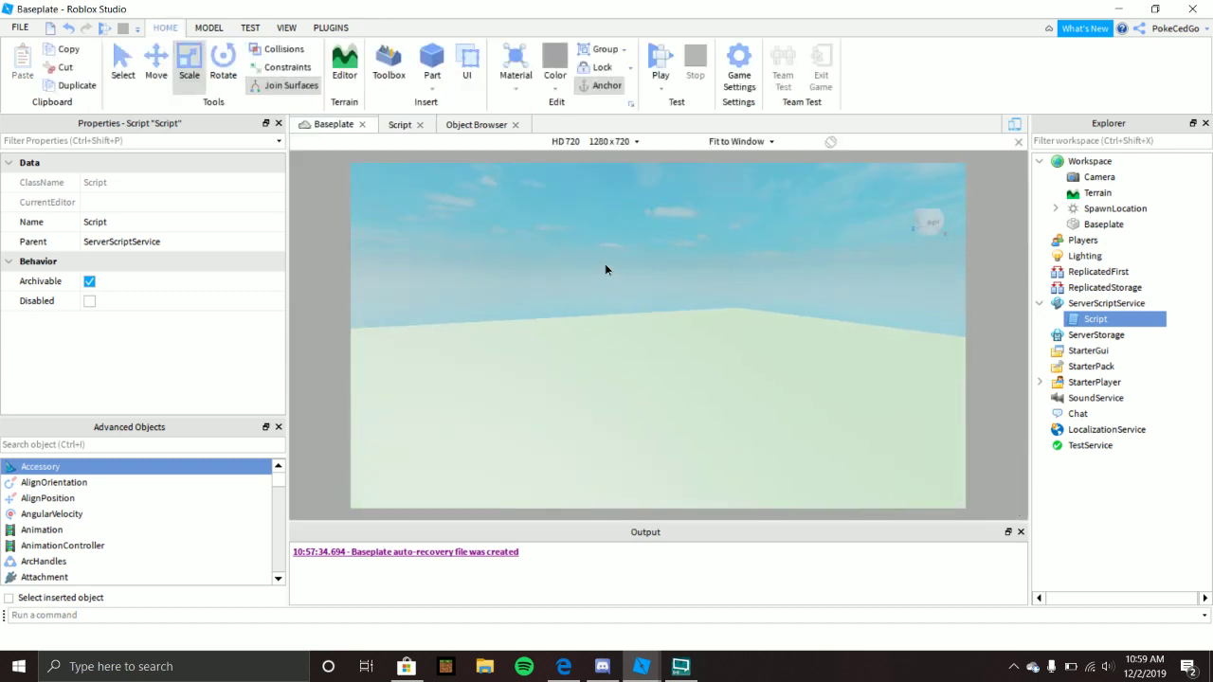